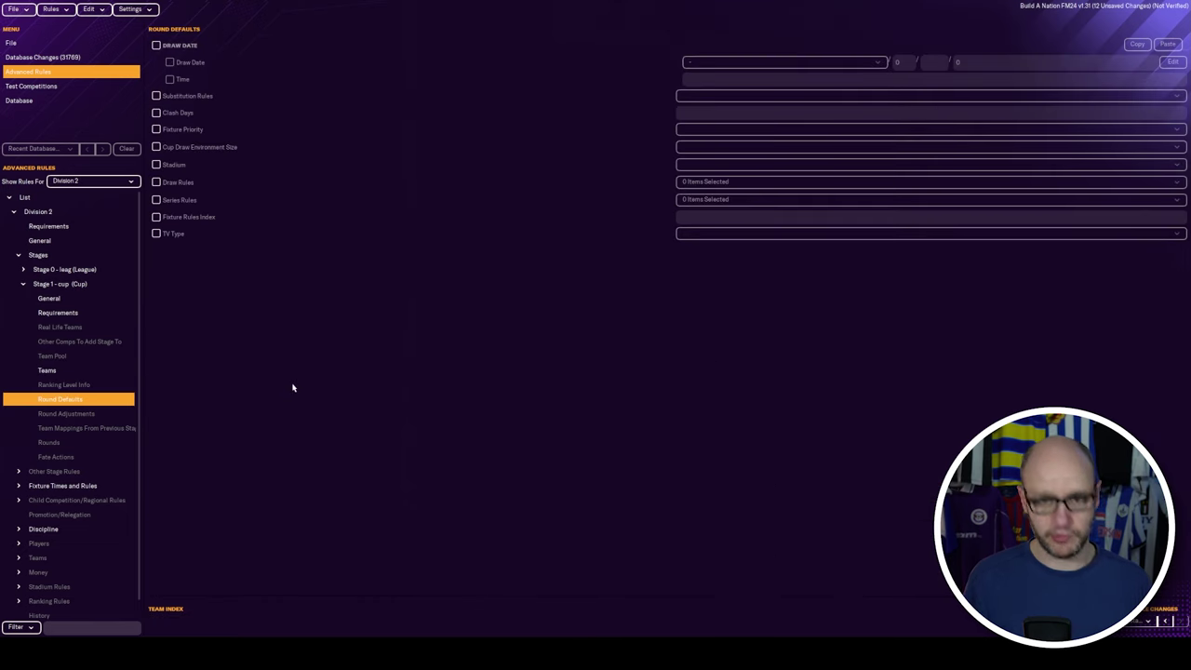
- Enable substitution rules in the cup stage's round defaults and set them to "5 from 7 in 3 stops, + 1 ET"
{"action": "left_click", "coordinate": [156, 96]}
{"action": "left_click", "coordinate": [809, 96]}
{"action": "scroll", "coordinate": [809, 553], "scroll_direction": "down", "scroll_amount": 6}
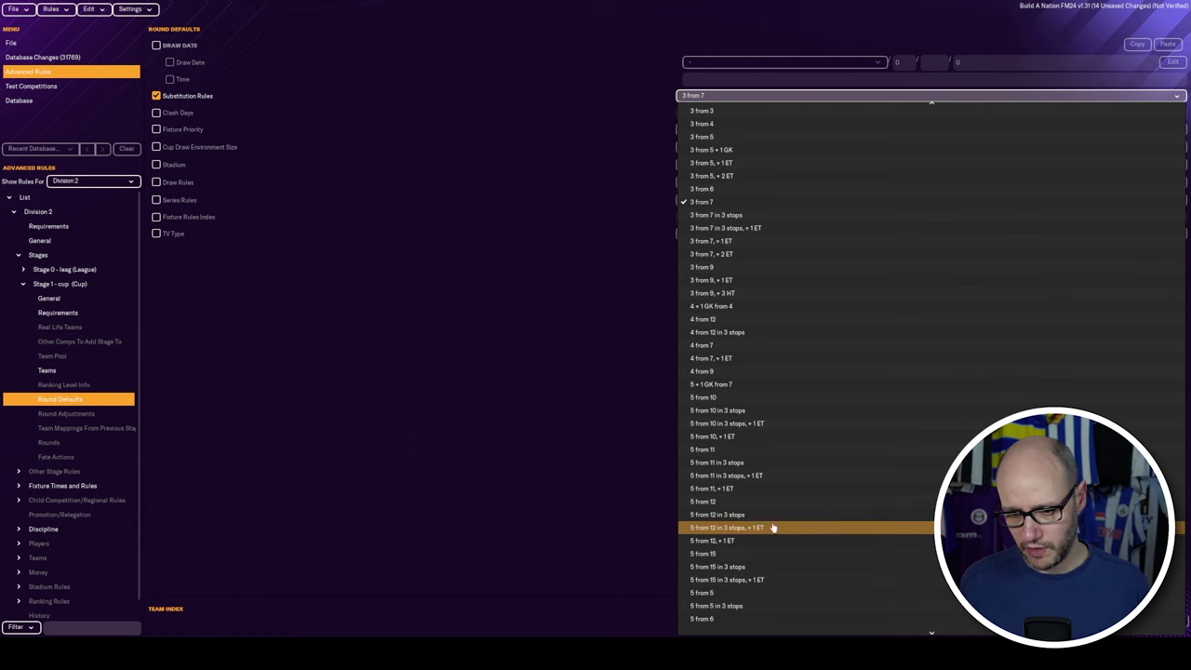
{"action": "scroll", "coordinate": [774, 532], "scroll_direction": "down", "scroll_amount": 3}
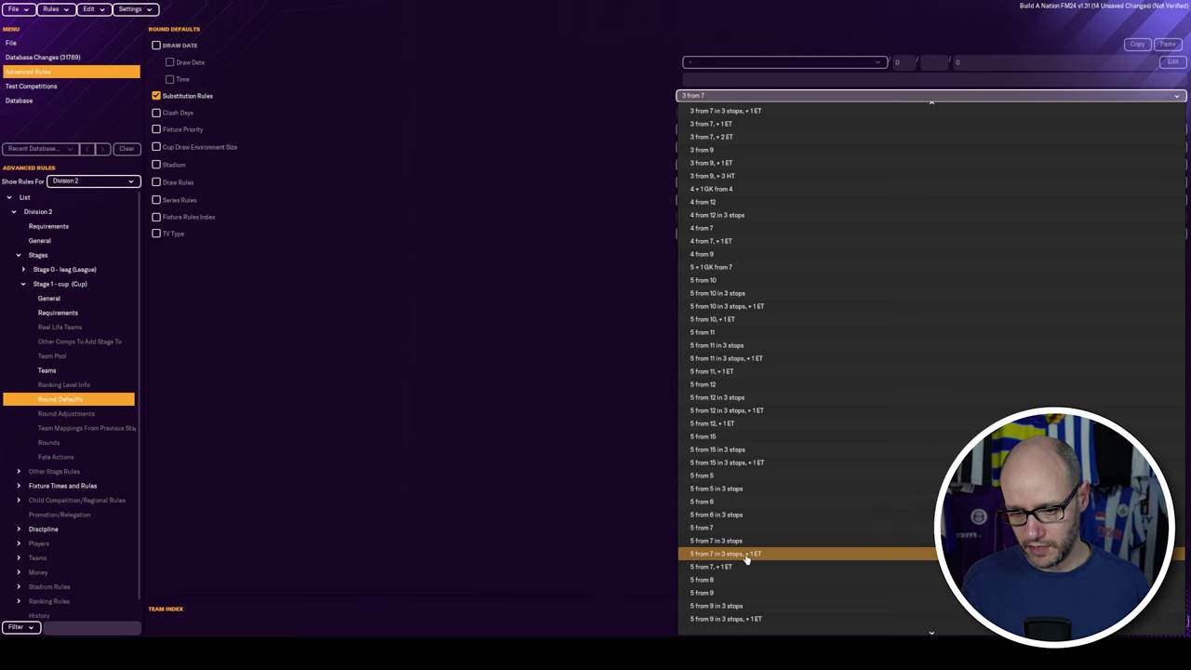
{"action": "left_click", "coordinate": [725, 554]}
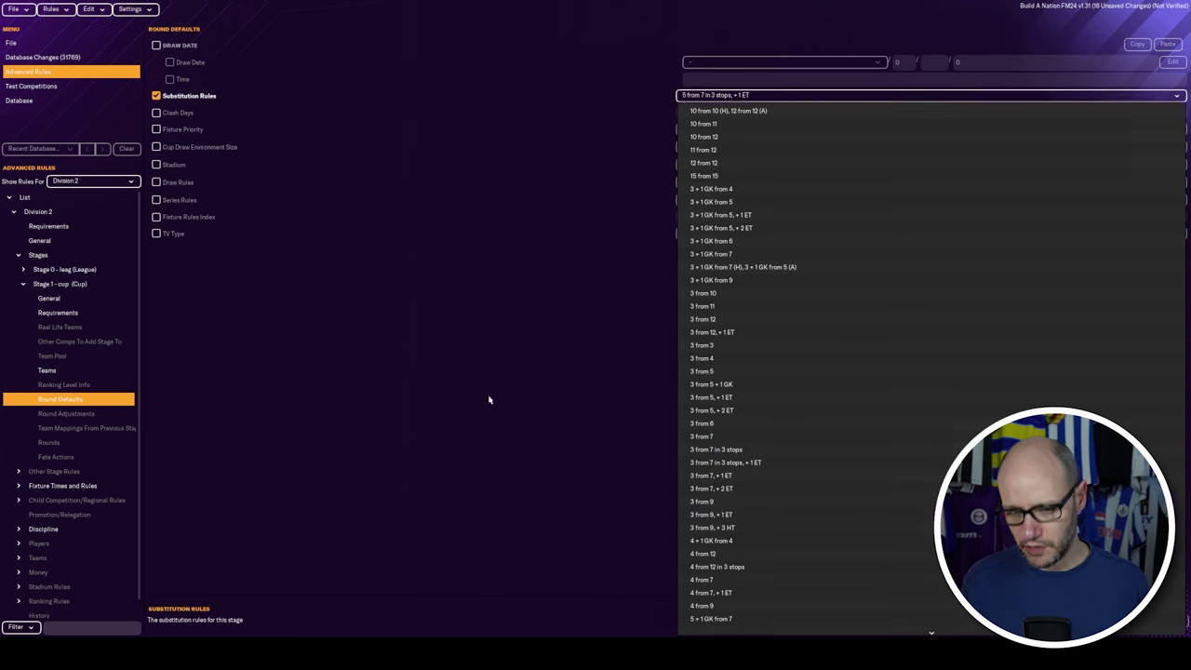
{"action": "left_click", "coordinate": [720, 274]}
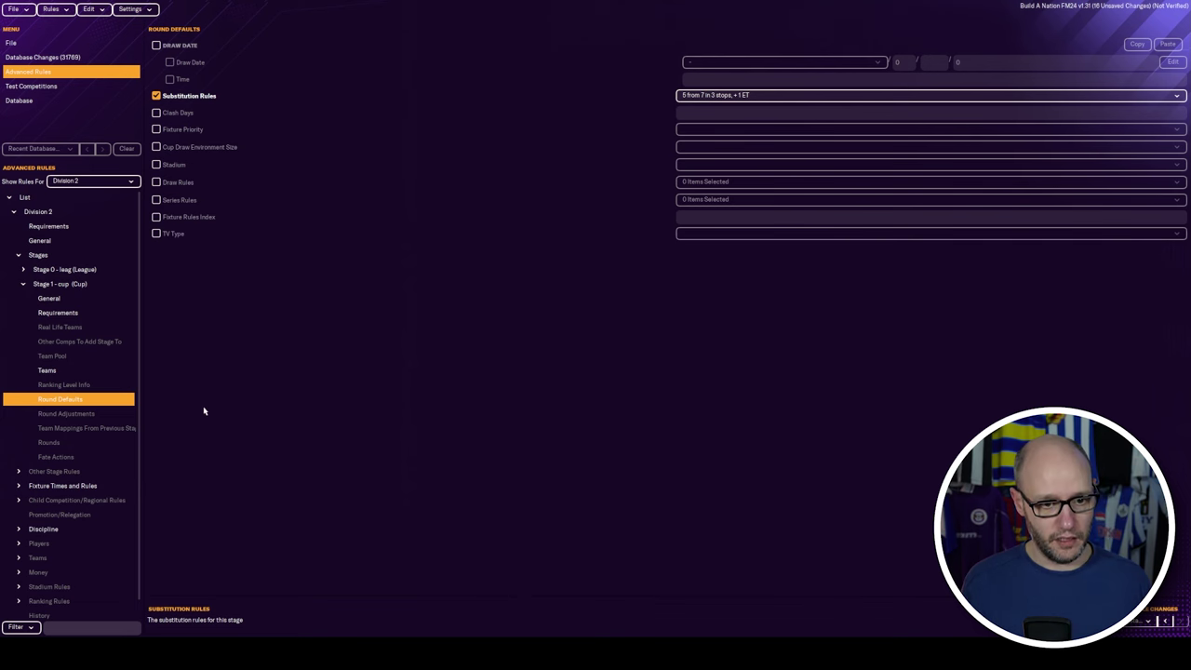
- Add two rounds to the Stage 1 cup's rounds list
{"action": "left_click", "coordinate": [84, 442]}
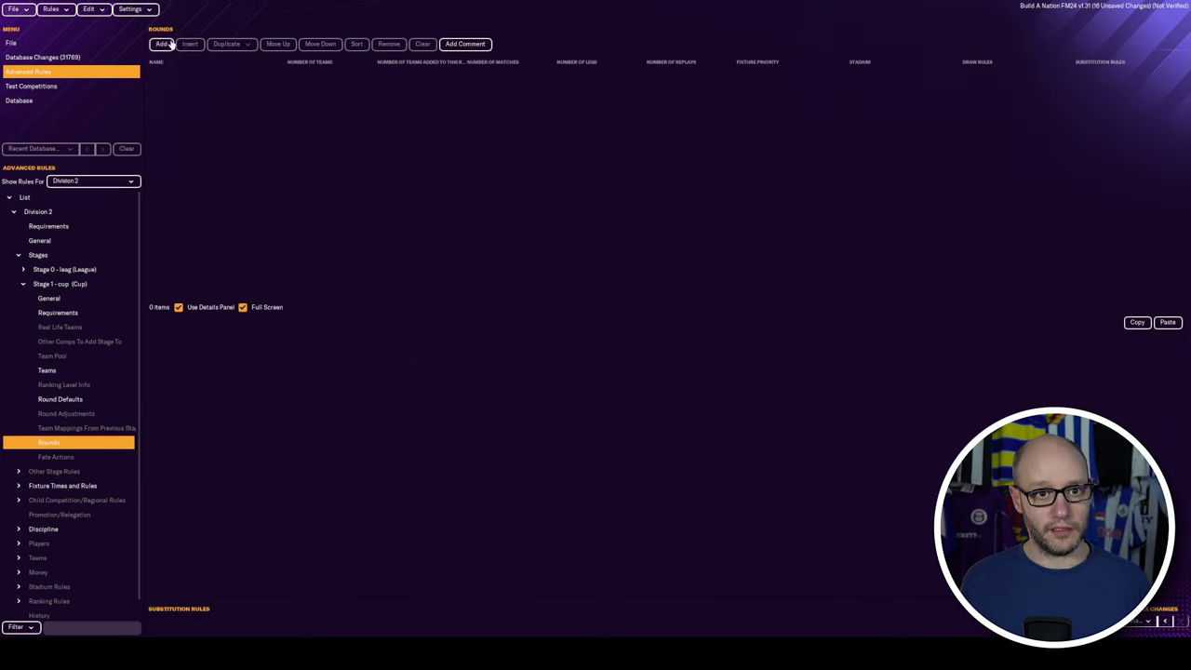
{"action": "left_click", "coordinate": [161, 45]}
{"action": "left_click", "coordinate": [161, 45]}
- Search the round names for "semi final" and assign Semi Final to the first round
{"action": "left_click", "coordinate": [274, 79]}
{"action": "left_click", "coordinate": [288, 92]}
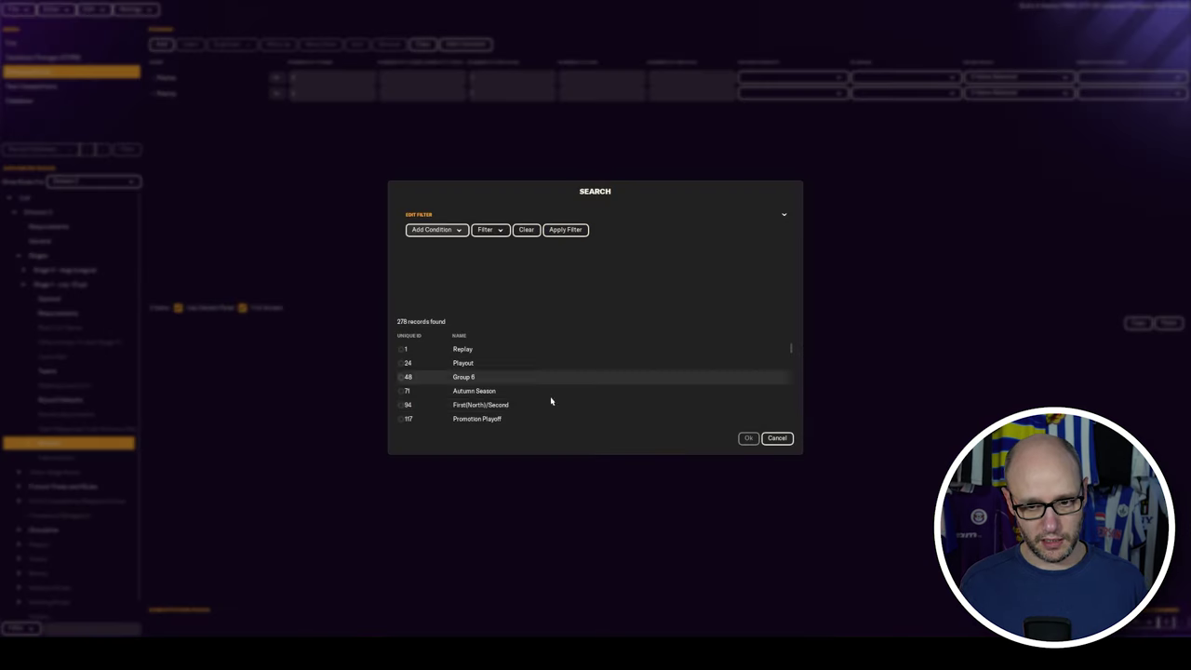
{"action": "left_click", "coordinate": [434, 234]}
{"action": "left_click", "coordinate": [438, 245]}
{"action": "left_click", "coordinate": [629, 243]}
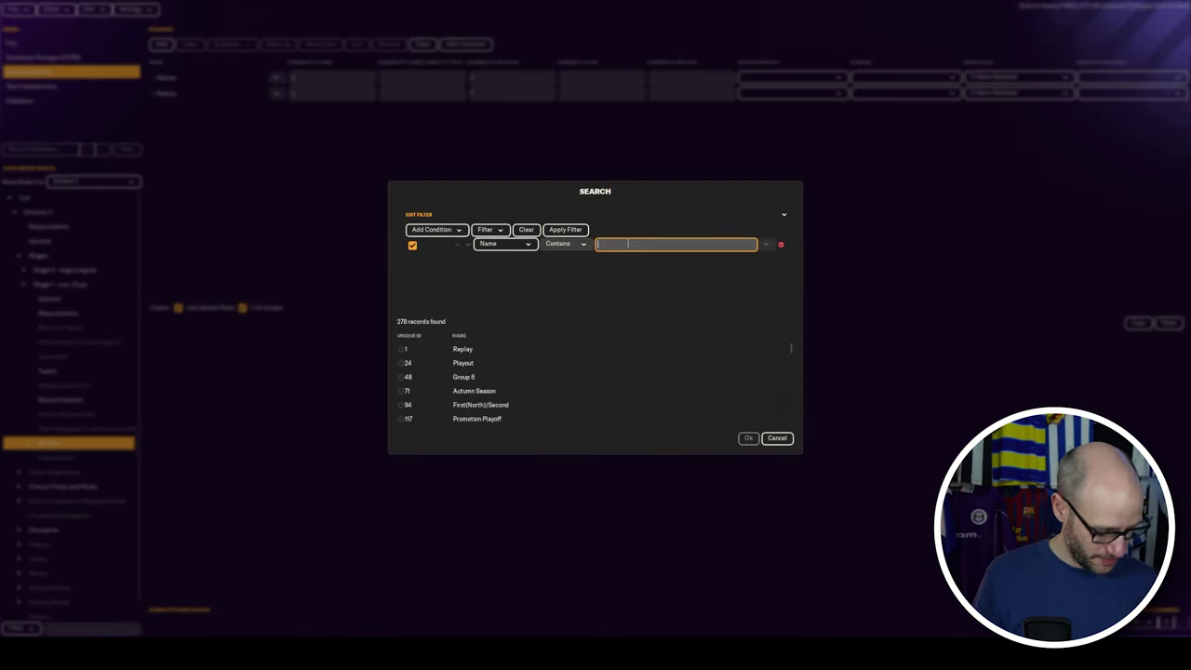
{"action": "type", "text": "semi final"}
{"action": "key", "text": "Return"}
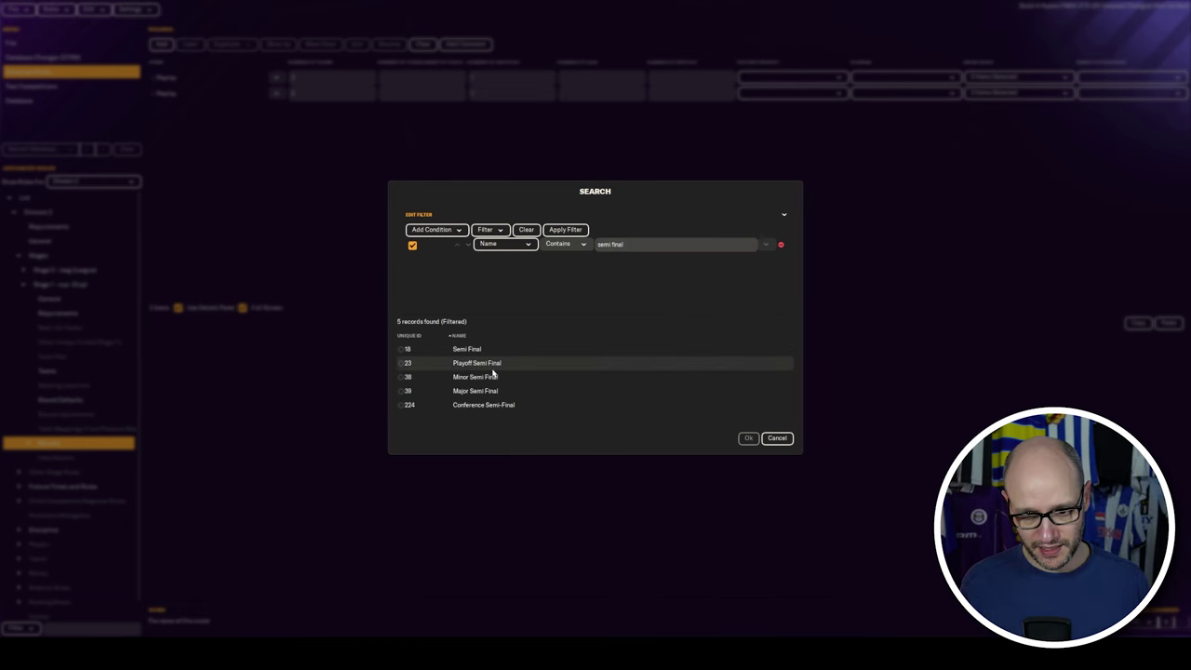
{"action": "left_click", "coordinate": [491, 351]}
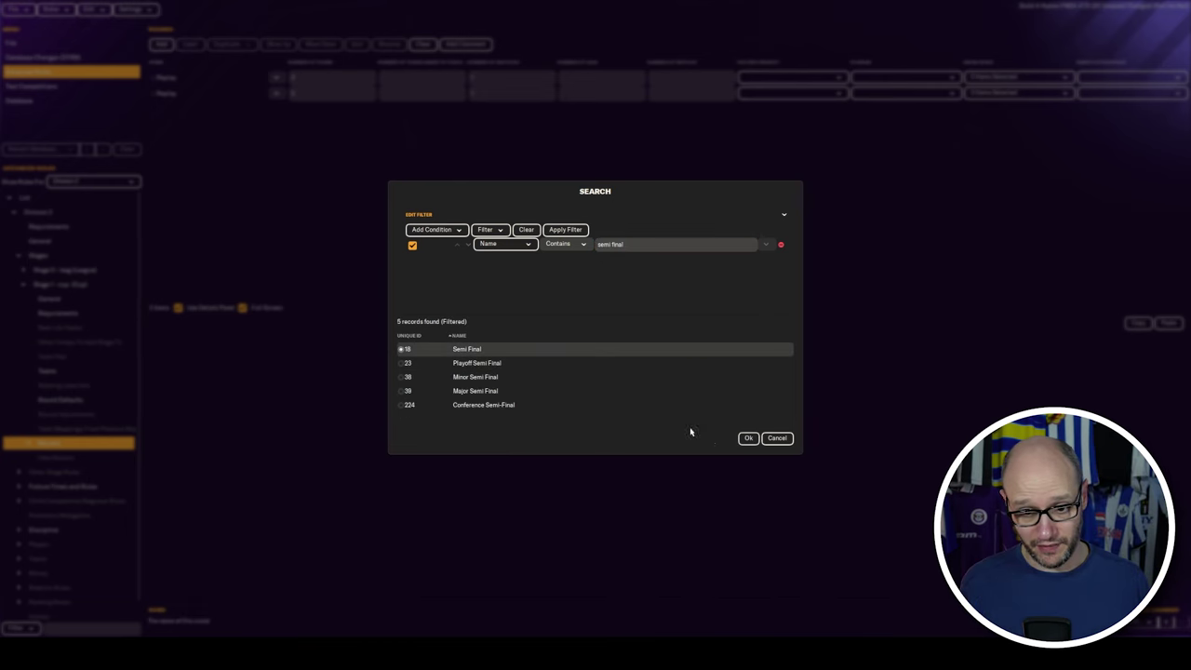
{"action": "left_click", "coordinate": [749, 439]}
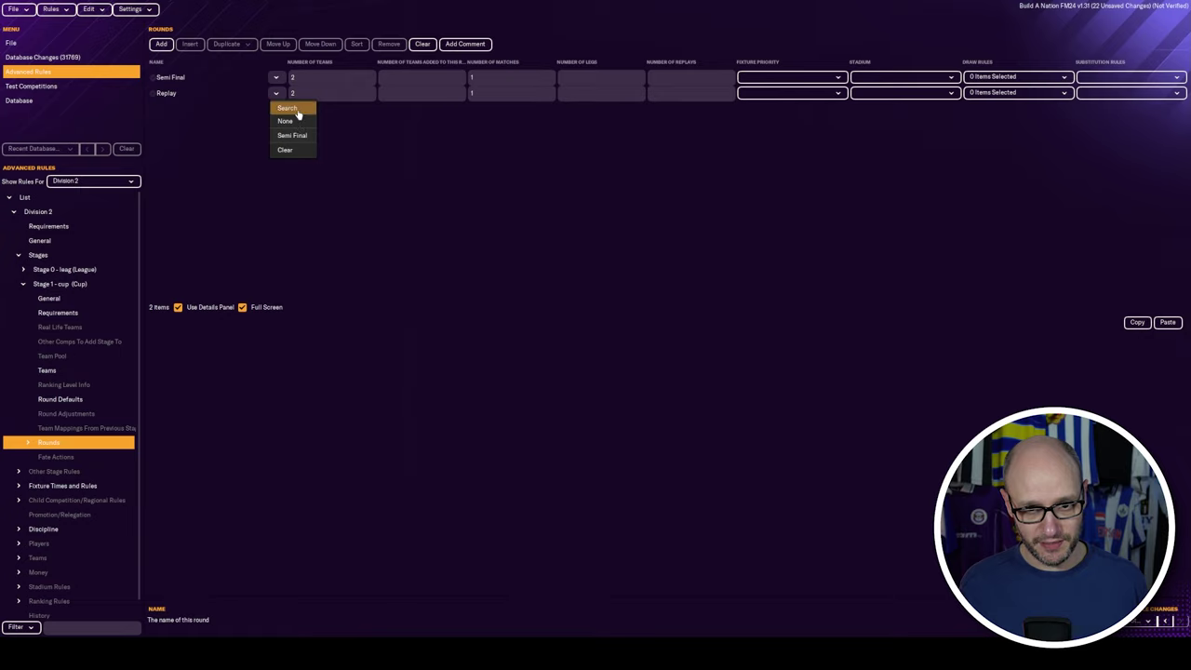
- Search the round names for "final" and assign Final to the second round
{"action": "left_click", "coordinate": [298, 114]}
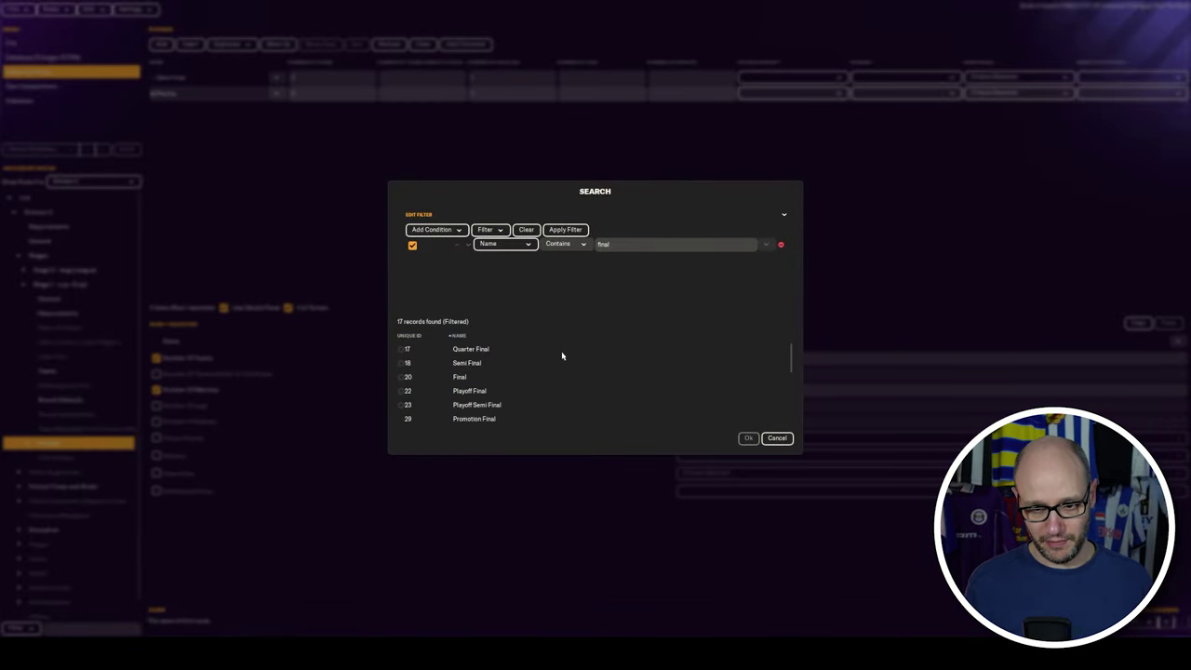
{"action": "left_click", "coordinate": [511, 379]}
{"action": "scroll", "coordinate": [687, 423], "scroll_direction": "down", "scroll_amount": 2}
{"action": "scroll", "coordinate": [679, 419], "scroll_direction": "down", "scroll_amount": 3}
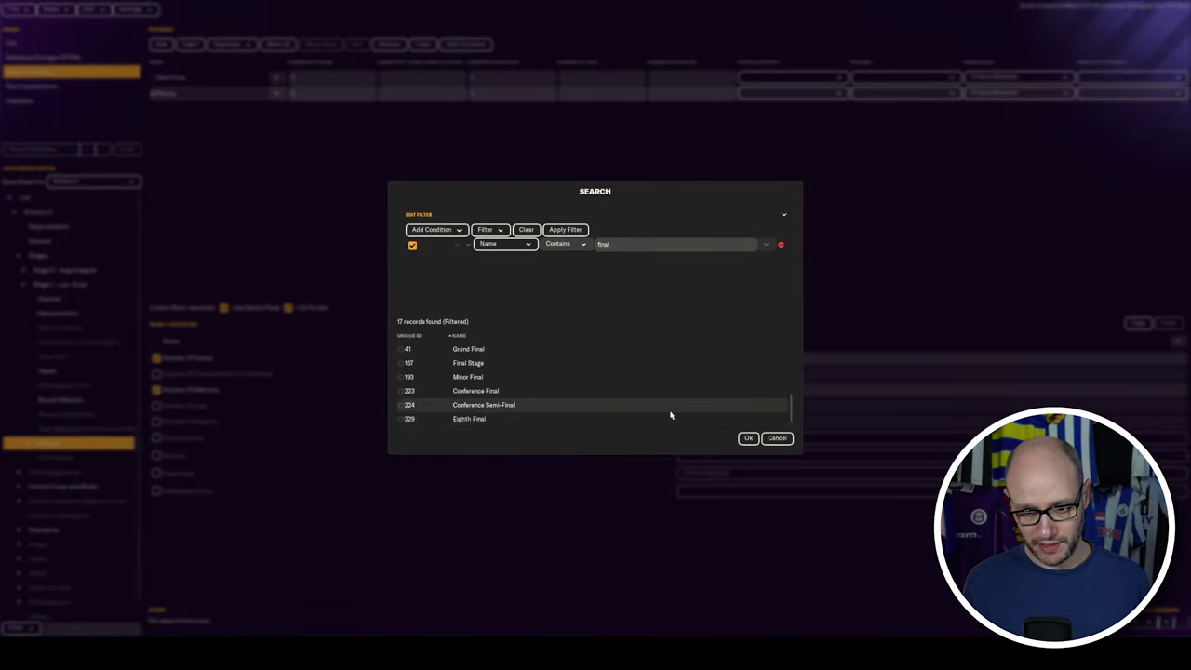
{"action": "left_click", "coordinate": [748, 437]}
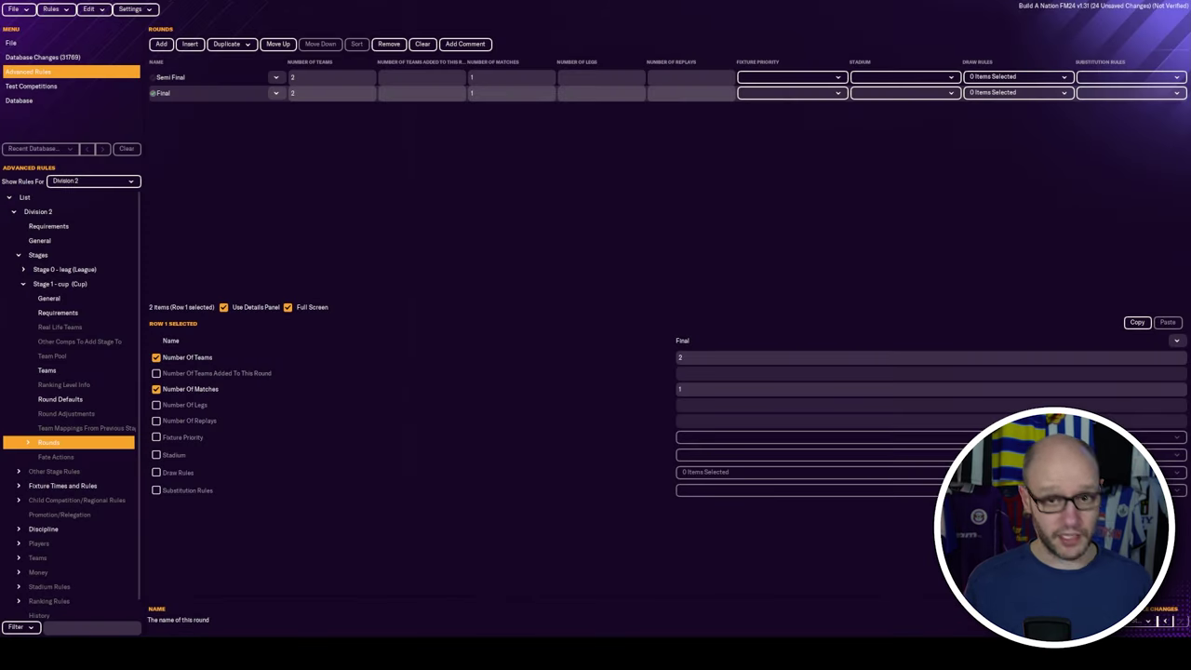
- Set the Semi Final round to 4 teams, 4 teams added, 2 matches, 2 legs and 0 replays
{"action": "left_click", "coordinate": [296, 78]}
{"action": "type", "text": "4"}
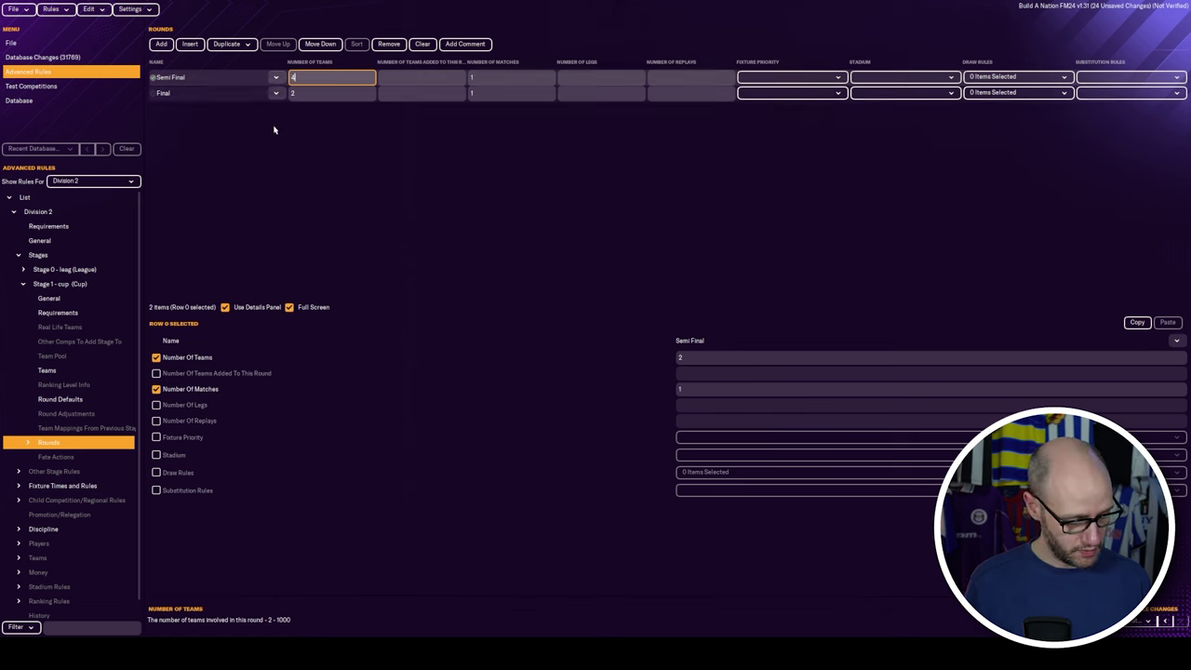
{"action": "key", "text": "Return"}
{"action": "left_click", "coordinate": [427, 78]}
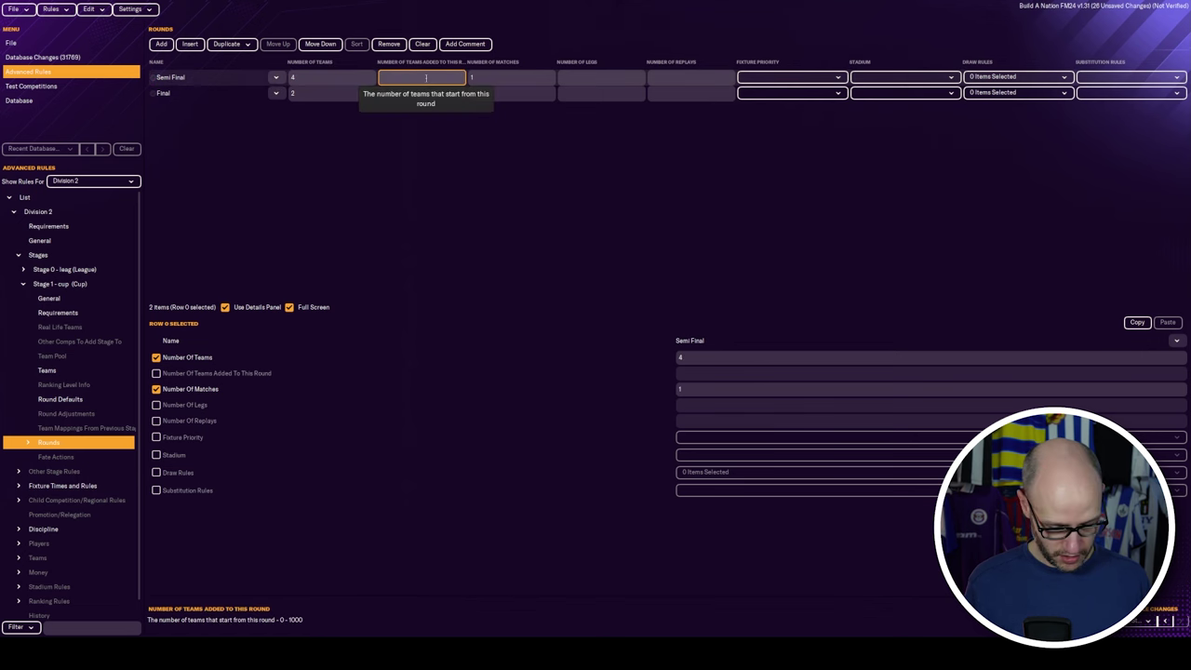
{"action": "type", "text": "4"}
{"action": "key", "text": "Tab"}
{"action": "type", "text": "2"}
{"action": "key", "text": "Tab"}
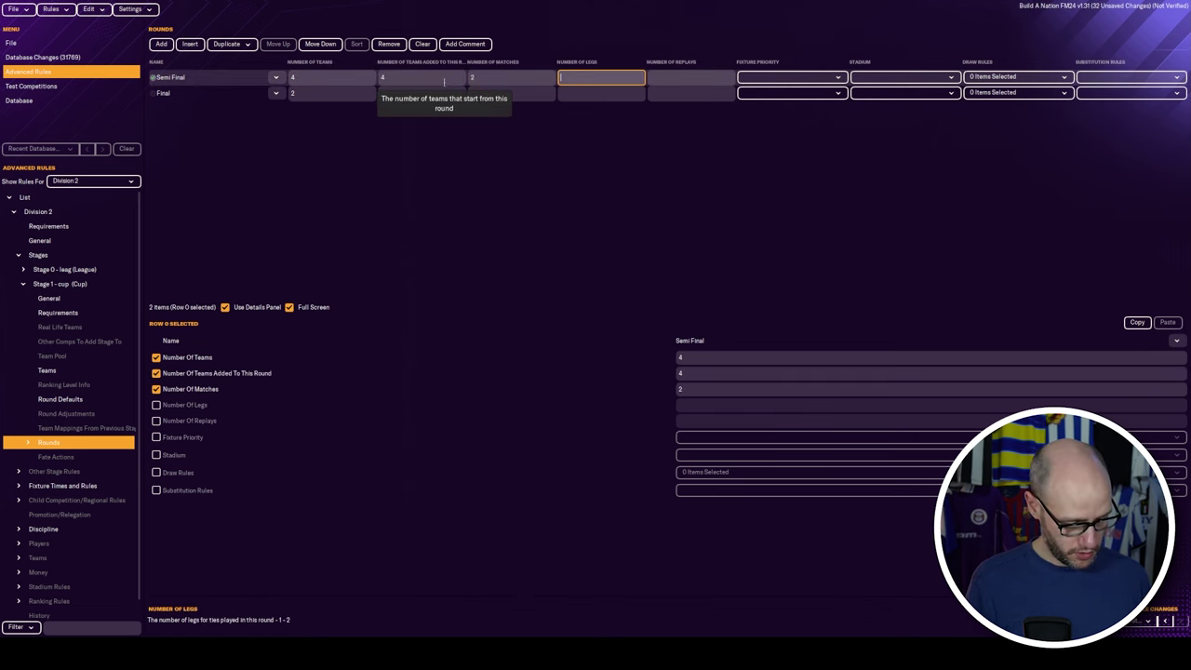
{"action": "type", "text": "2"}
{"action": "key", "text": "Tab"}
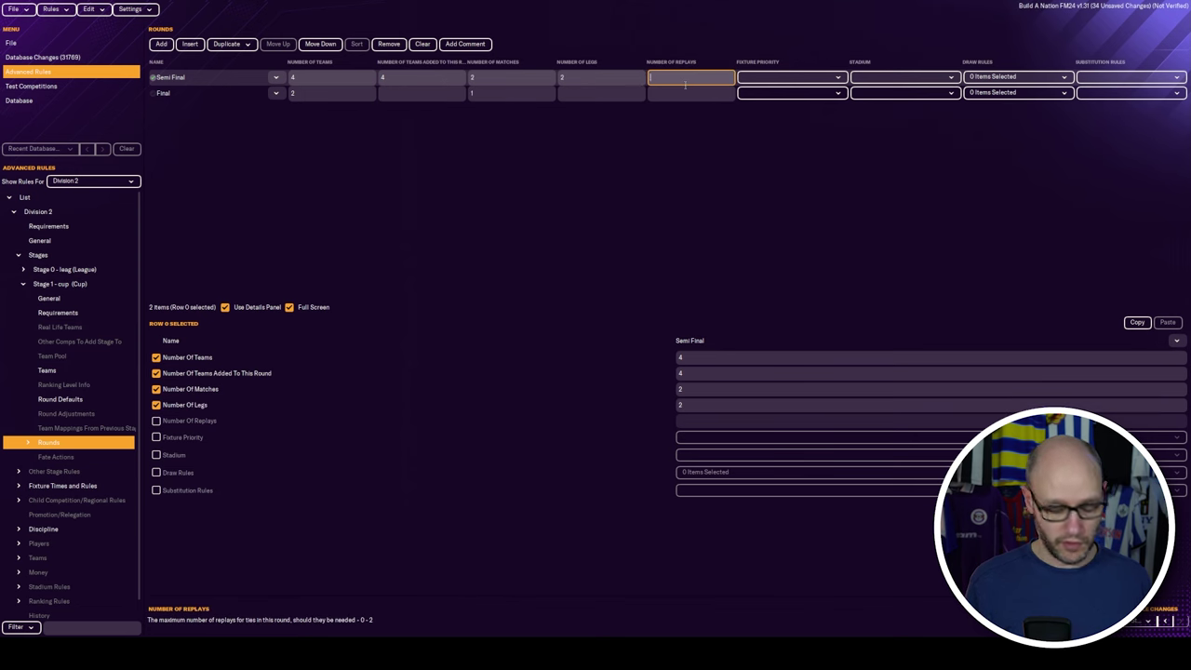
- Set the Semi Final's fixture priority to Domestic League - High and its stadium to Home, and review the available draw rules
{"action": "left_click", "coordinate": [819, 77]}
{"action": "left_click", "coordinate": [780, 144]}
{"action": "left_click", "coordinate": [819, 93]}
{"action": "left_click", "coordinate": [908, 77]}
{"action": "left_click", "coordinate": [915, 107]}
{"action": "left_click", "coordinate": [1001, 78]}
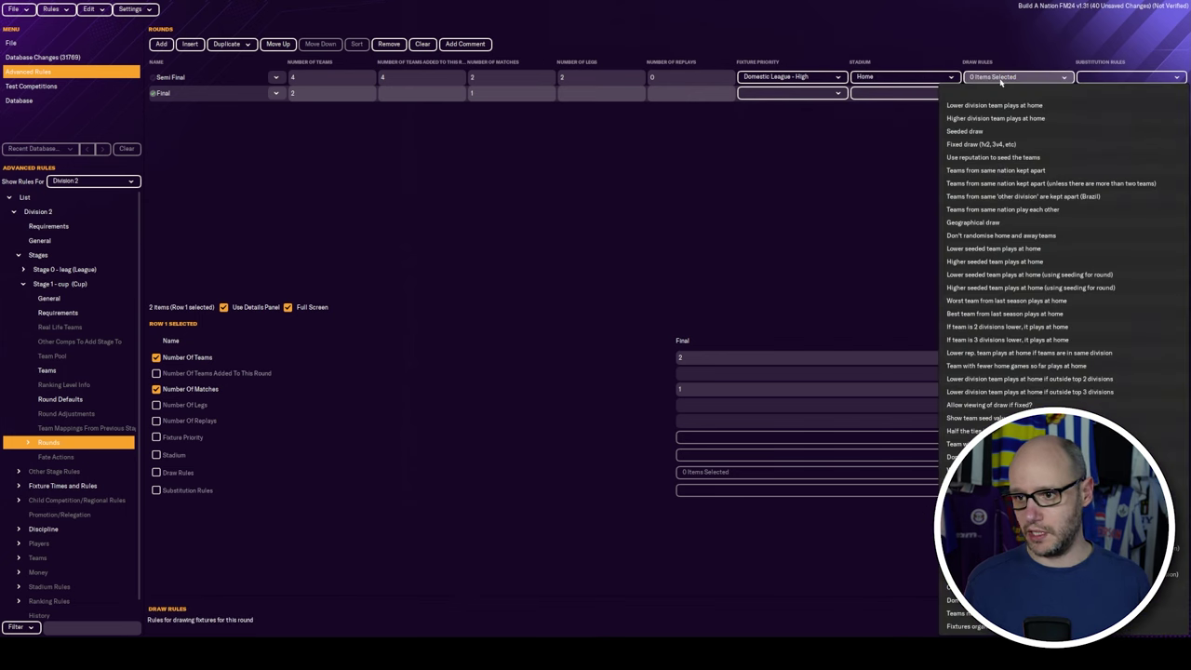
{"action": "scroll", "coordinate": [987, 112], "scroll_direction": "down", "scroll_amount": 2}
{"action": "left_click", "coordinate": [850, 266]}
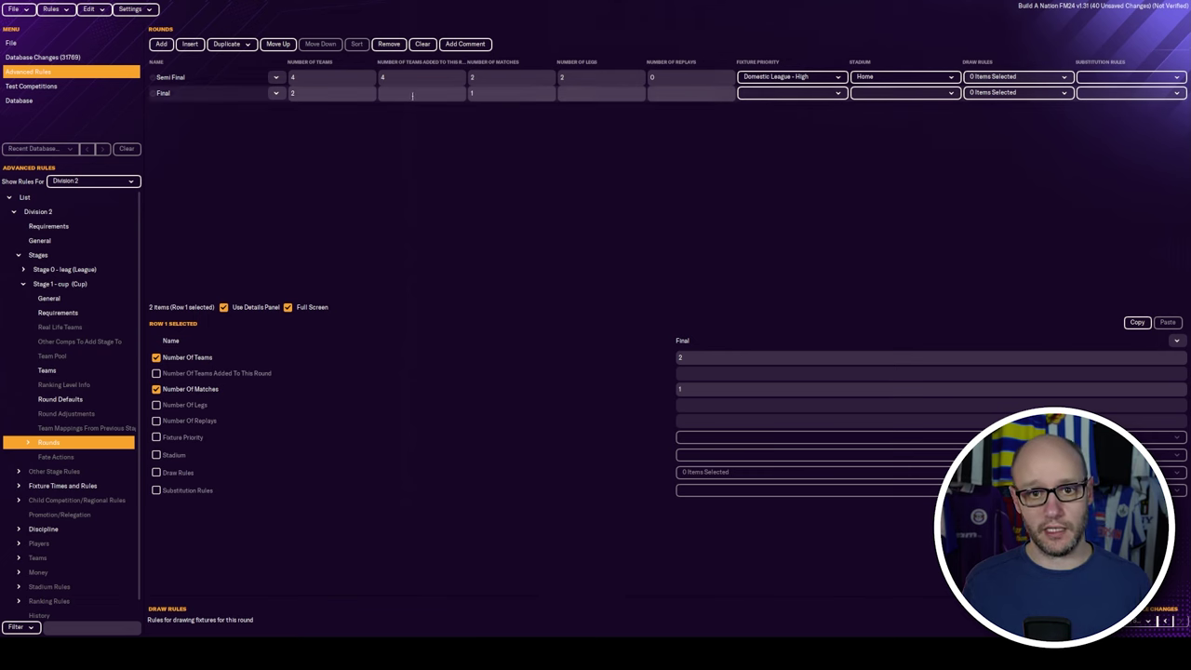
- Set the Final to 0 teams added, 1 leg, 0 replays and Domestic League - High priority, and choose its stadium type
{"action": "left_click", "coordinate": [421, 93]}
{"action": "left_click", "coordinate": [575, 93]}
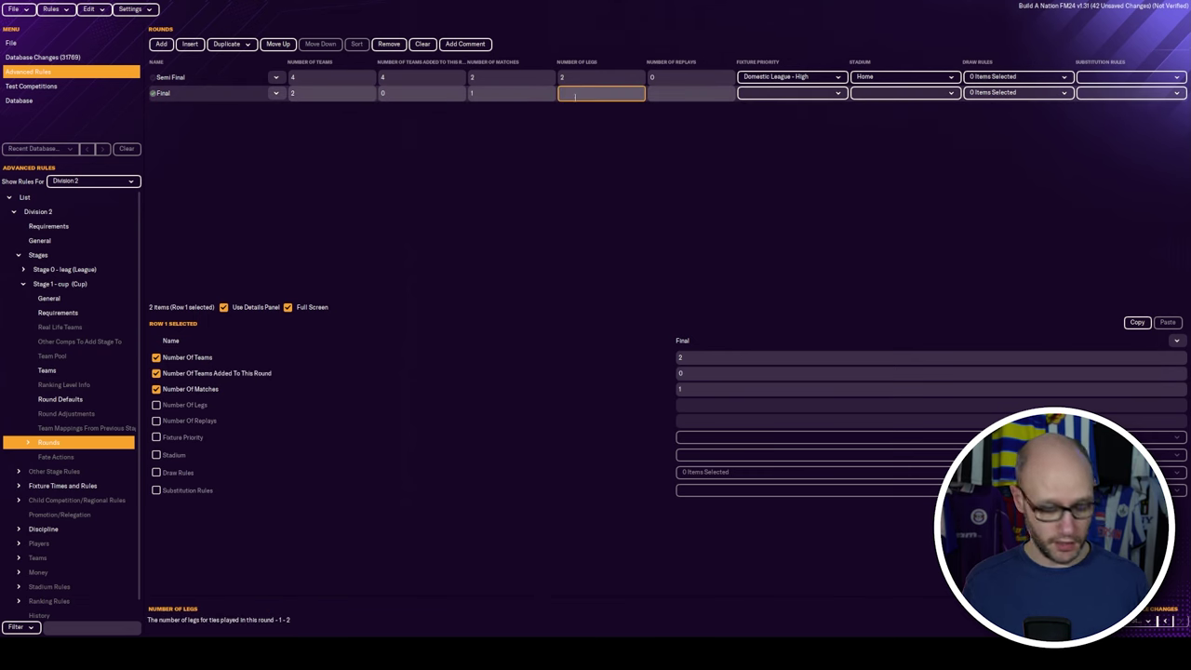
{"action": "left_click", "coordinate": [707, 91]}
{"action": "left_click", "coordinate": [791, 93]}
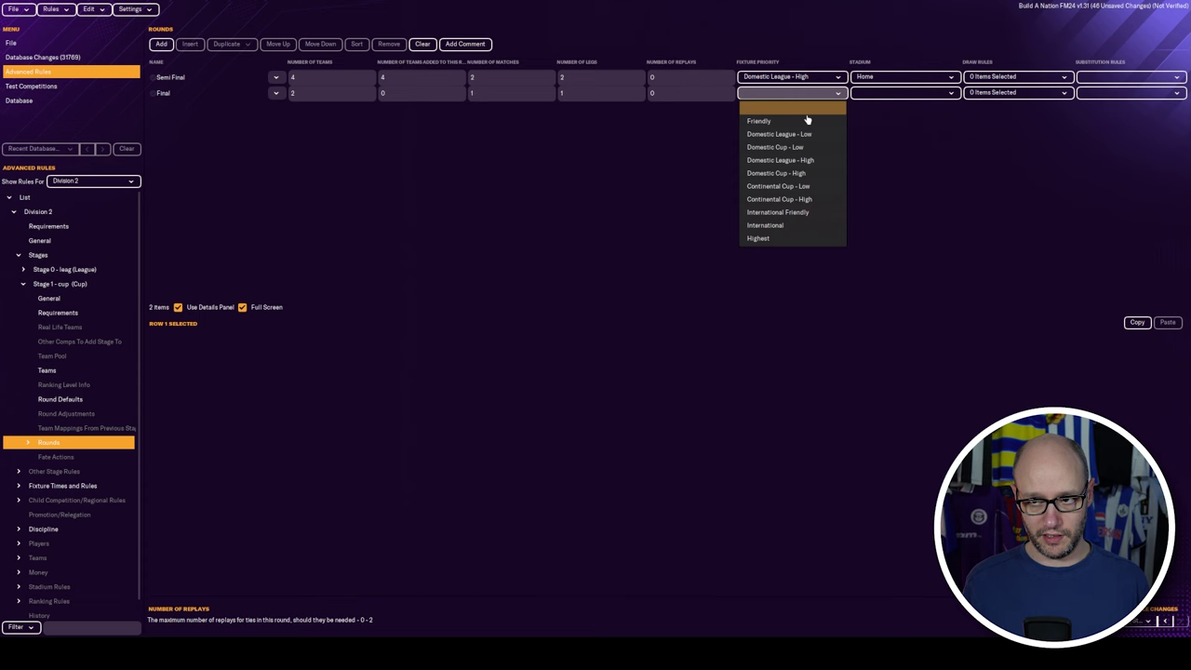
{"action": "left_click", "coordinate": [815, 160]}
{"action": "left_click", "coordinate": [898, 93]}
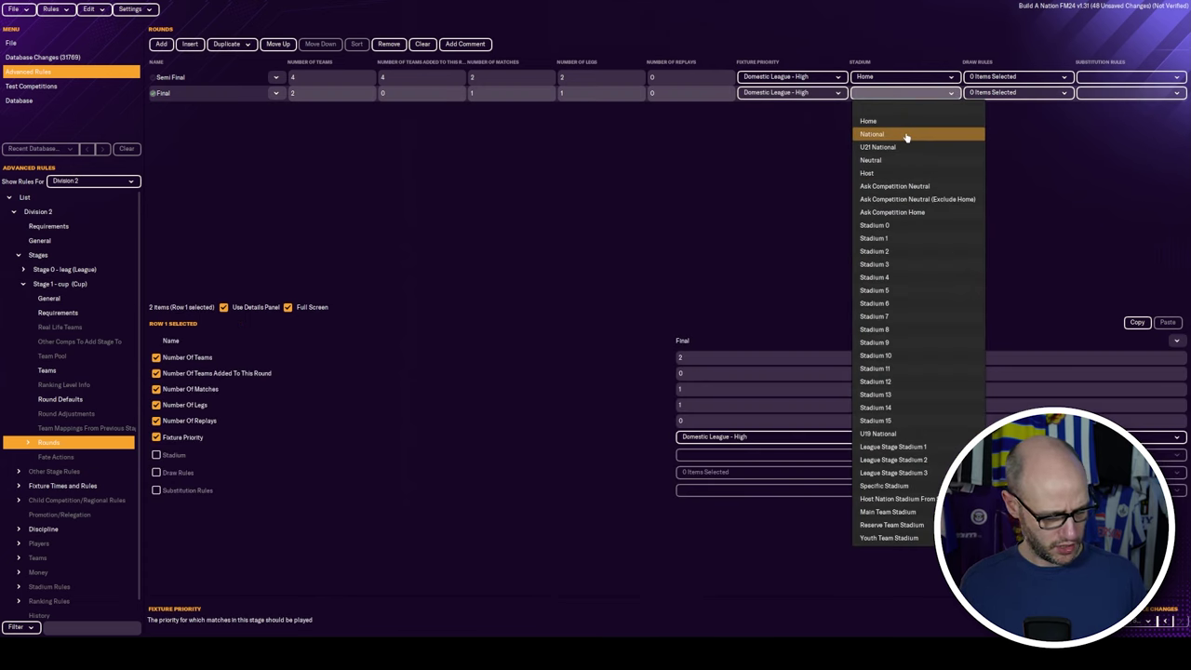
- In the Semi Final round's general settings, enable draw rules with "Fixed draw (1v2, 3v4, etc)" and "Don't randomise home and away teams"
{"action": "left_click", "coordinate": [54, 443]}
{"action": "scroll", "coordinate": [79, 479], "scroll_direction": "down", "scroll_amount": 5}
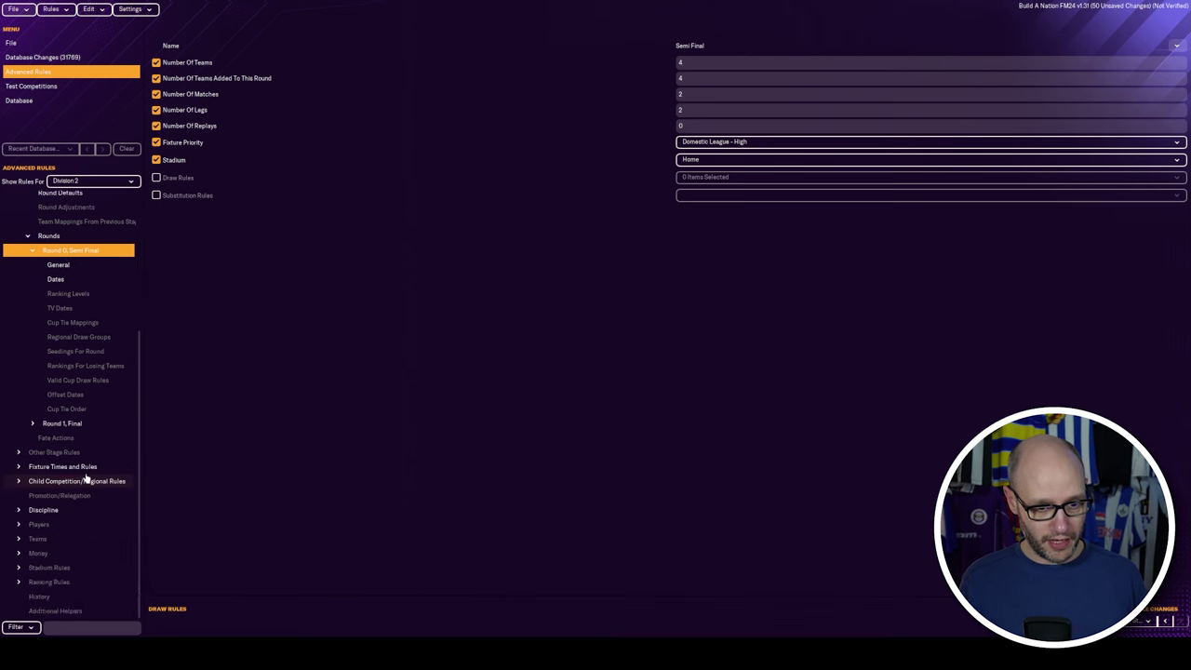
{"action": "scroll", "coordinate": [85, 479], "scroll_direction": "up", "scroll_amount": 2}
{"action": "left_click", "coordinate": [84, 360]}
{"action": "left_click", "coordinate": [90, 341]}
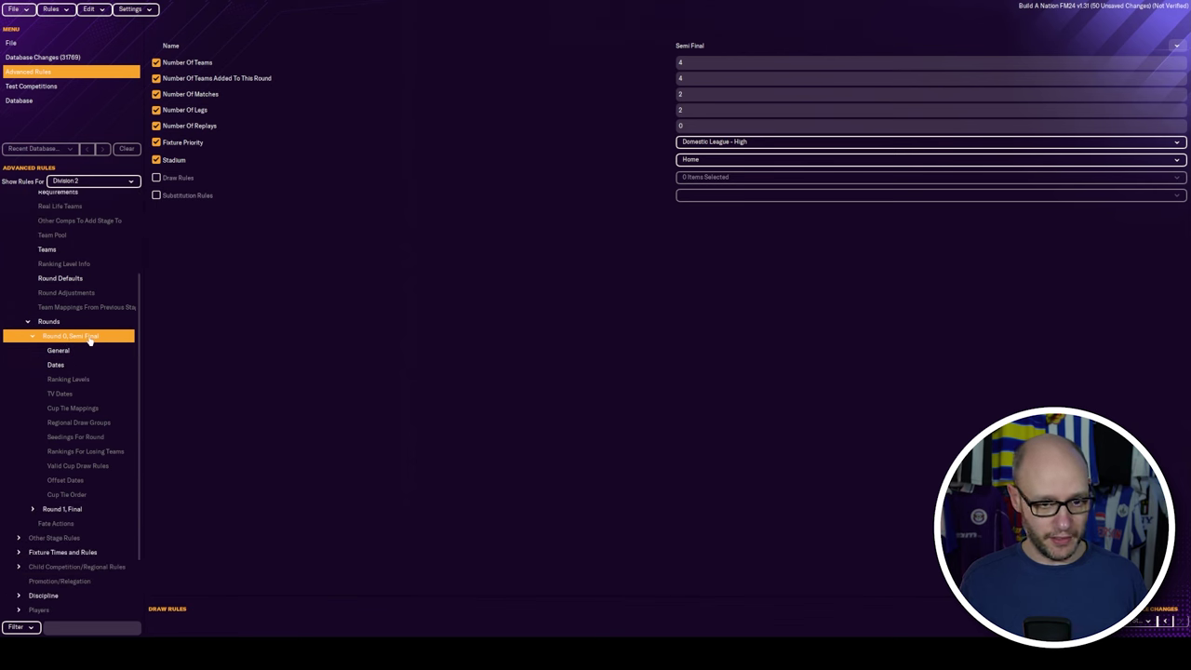
{"action": "left_click", "coordinate": [85, 350]}
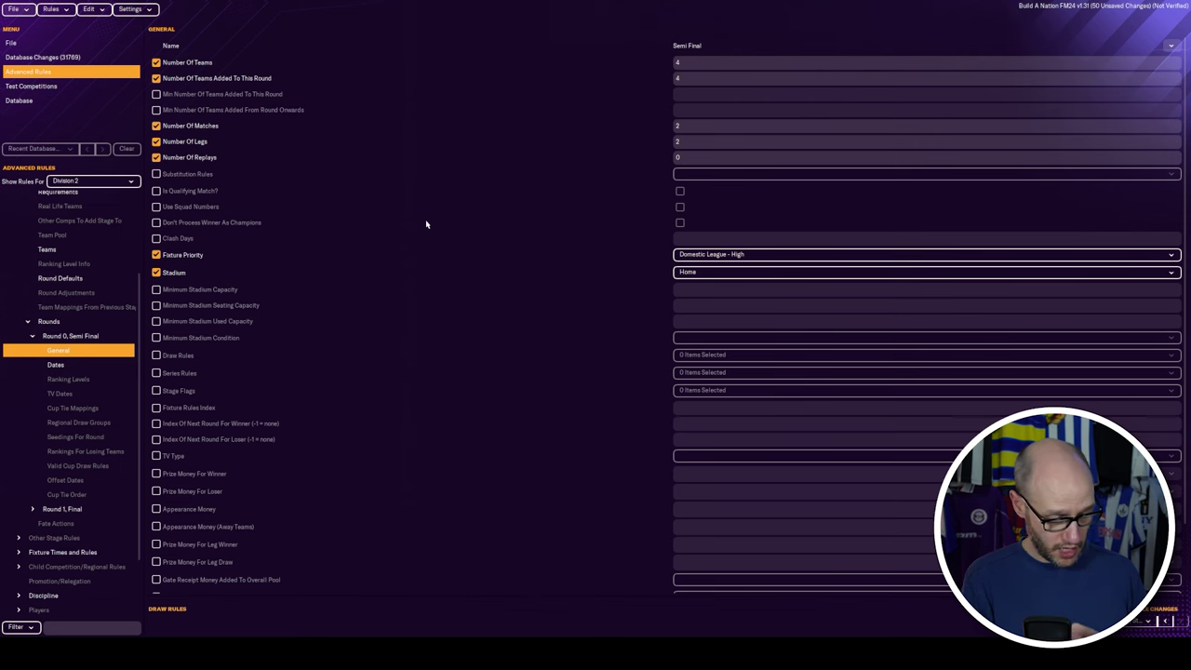
{"action": "left_click", "coordinate": [157, 355]}
{"action": "left_click", "coordinate": [746, 356]}
{"action": "left_click", "coordinate": [719, 410]}
{"action": "left_click", "coordinate": [734, 356]}
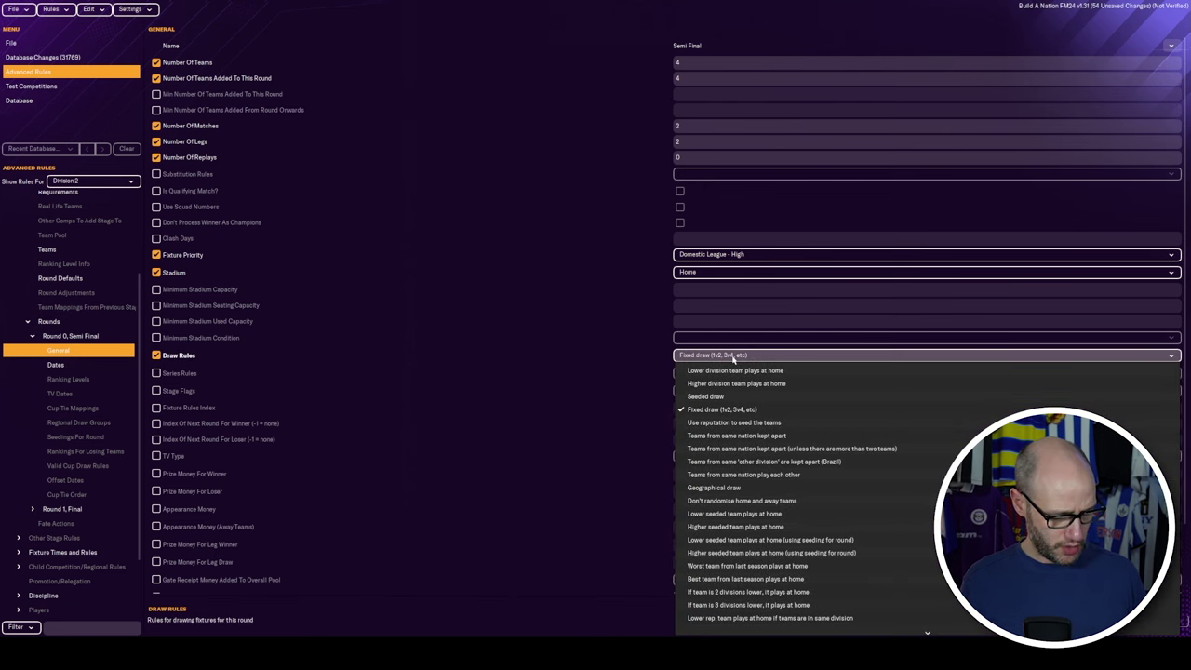
{"action": "left_click", "coordinate": [772, 500]}
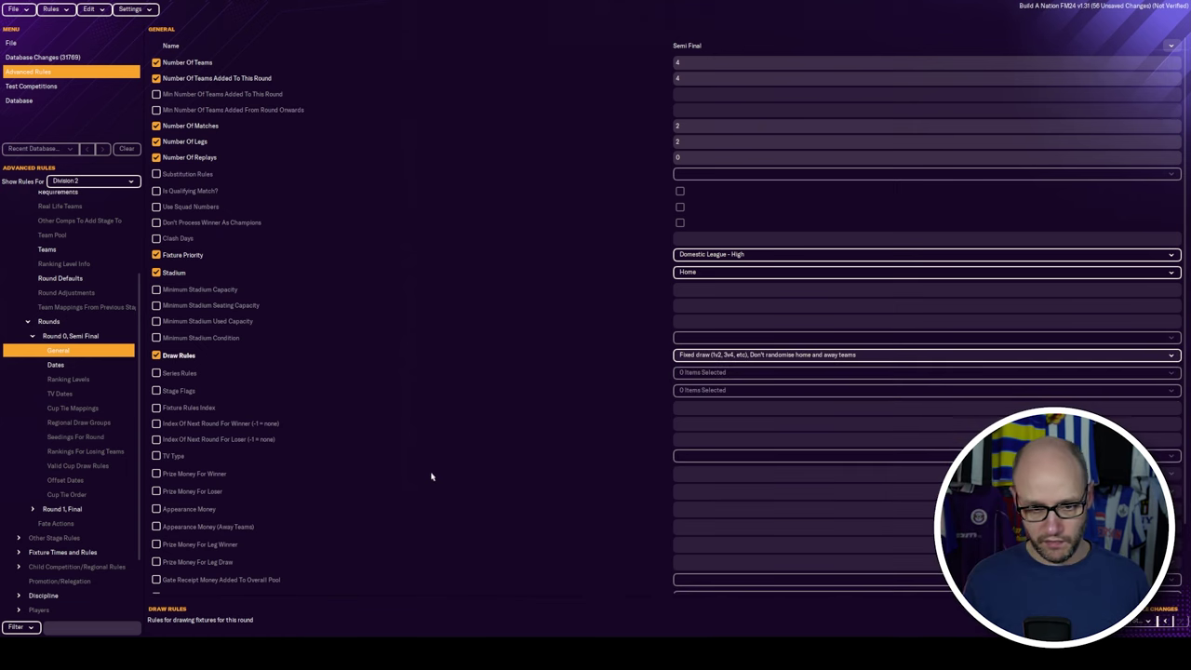
- Enable the TV type for the Semi Final round and set it to National
{"action": "left_click", "coordinate": [156, 456]}
{"action": "left_click", "coordinate": [709, 456]}
{"action": "left_click", "coordinate": [714, 485]}
{"action": "left_click", "coordinate": [730, 456]}
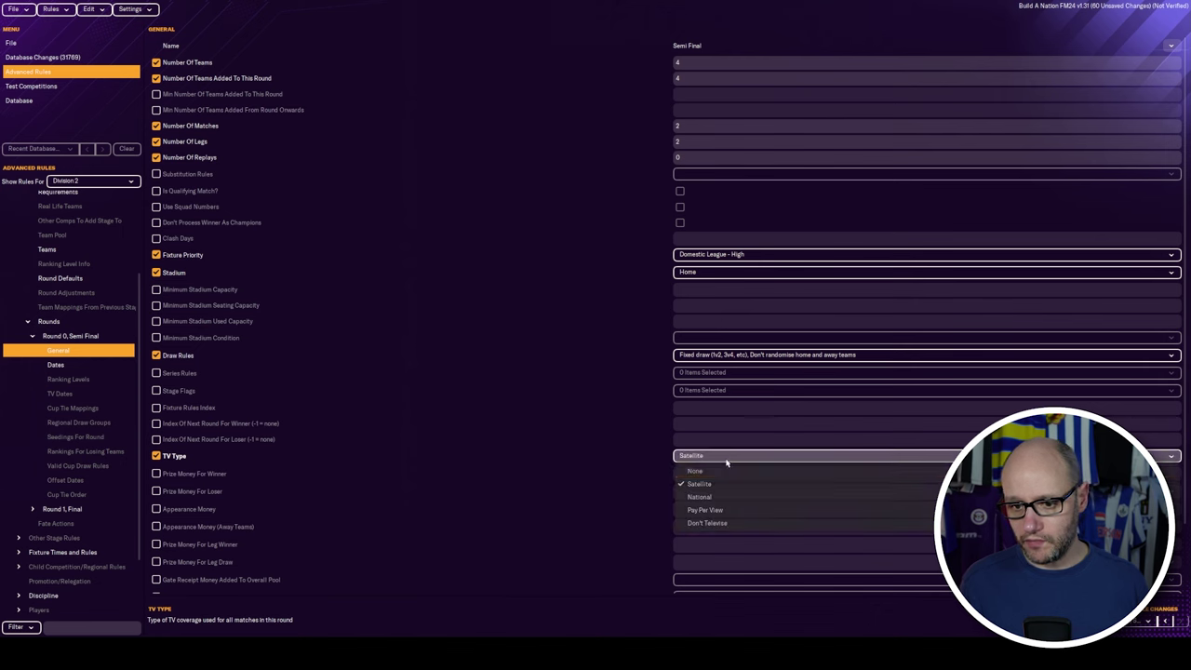
{"action": "left_click", "coordinate": [728, 498]}
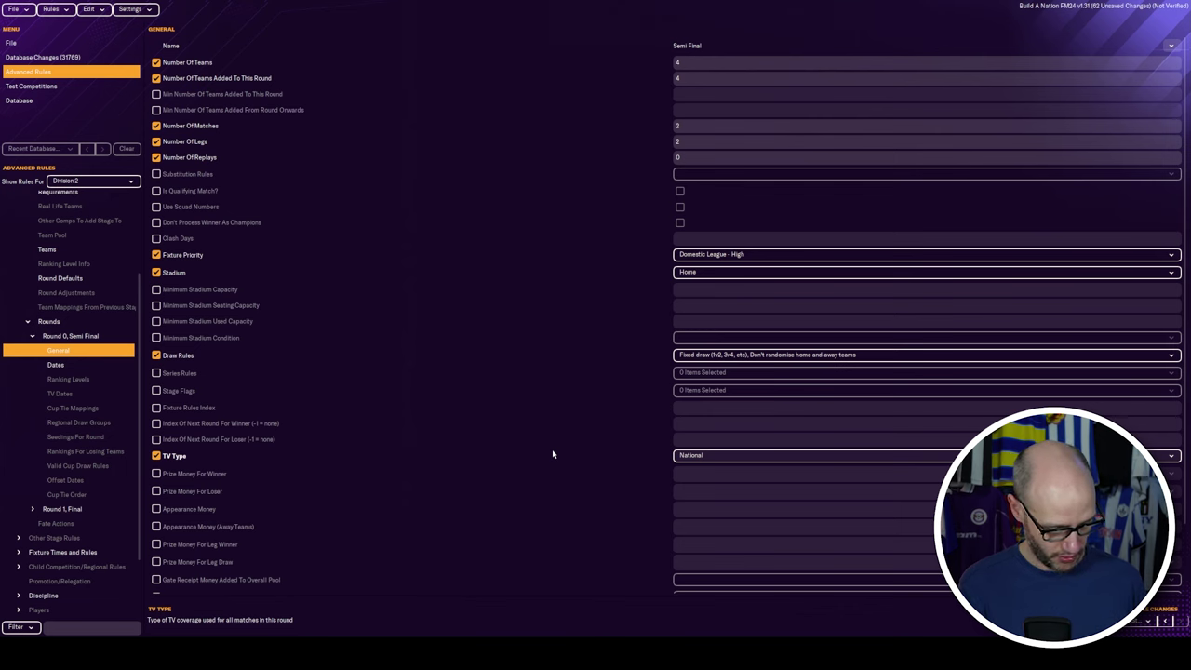
- In the Semi Final round's dates, enable a draw date and set it to Mon 7 May 2001
{"action": "left_click", "coordinate": [116, 365]}
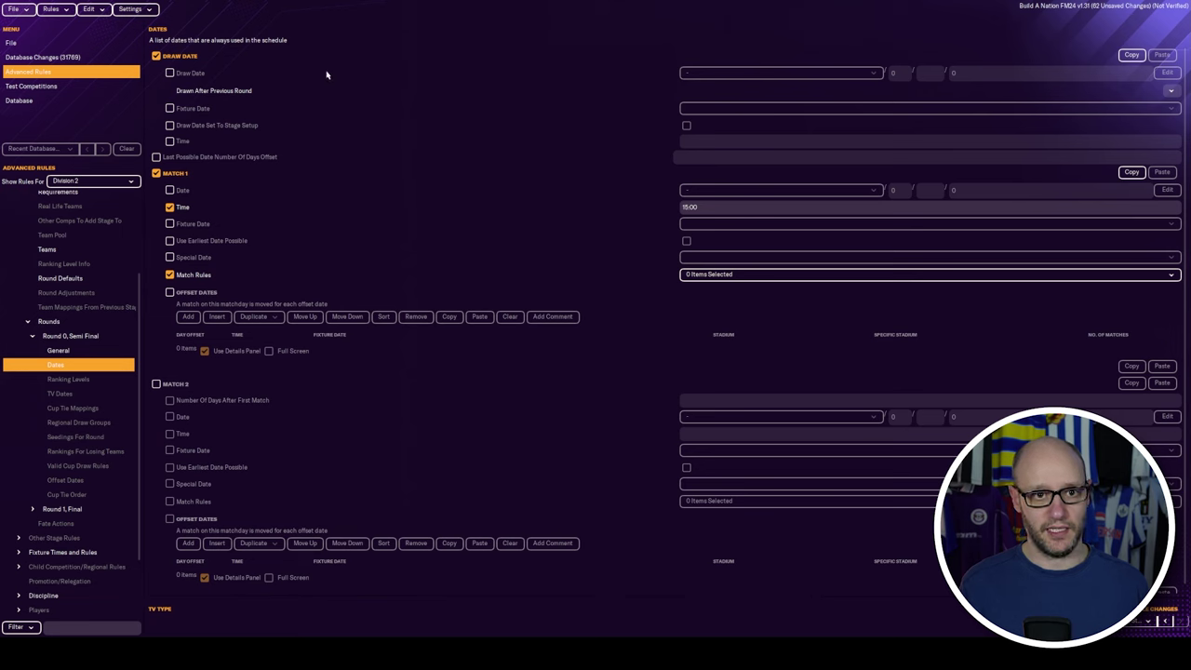
{"action": "left_click", "coordinate": [170, 73]}
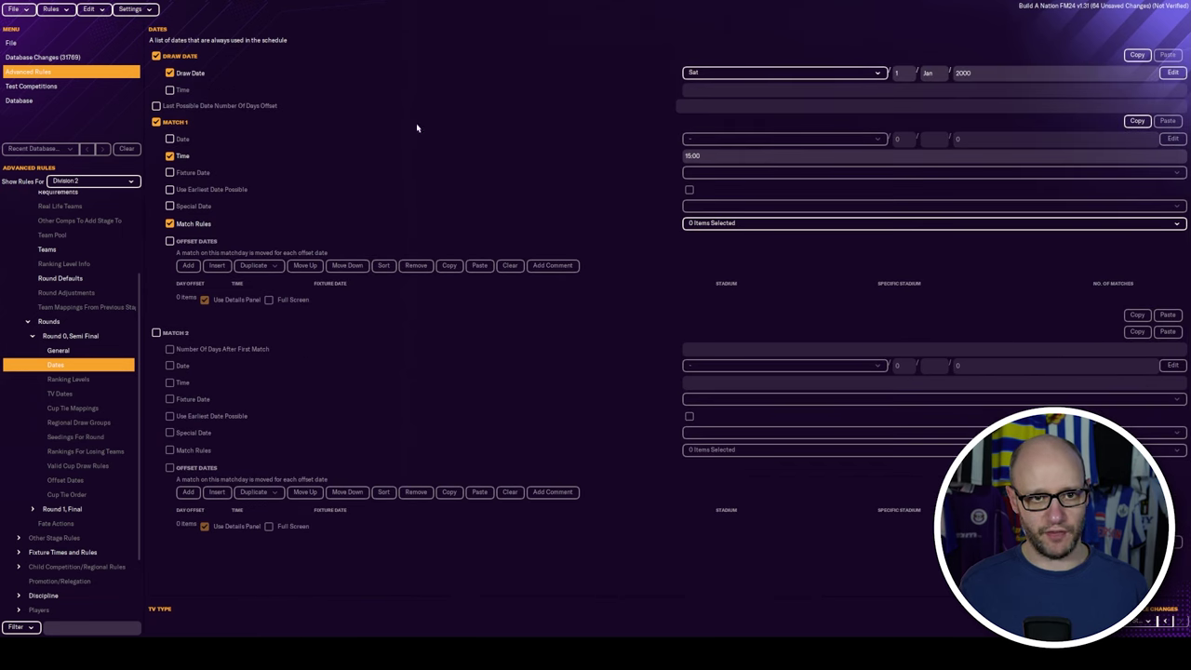
{"action": "left_click", "coordinate": [793, 80]}
{"action": "left_click", "coordinate": [772, 93]}
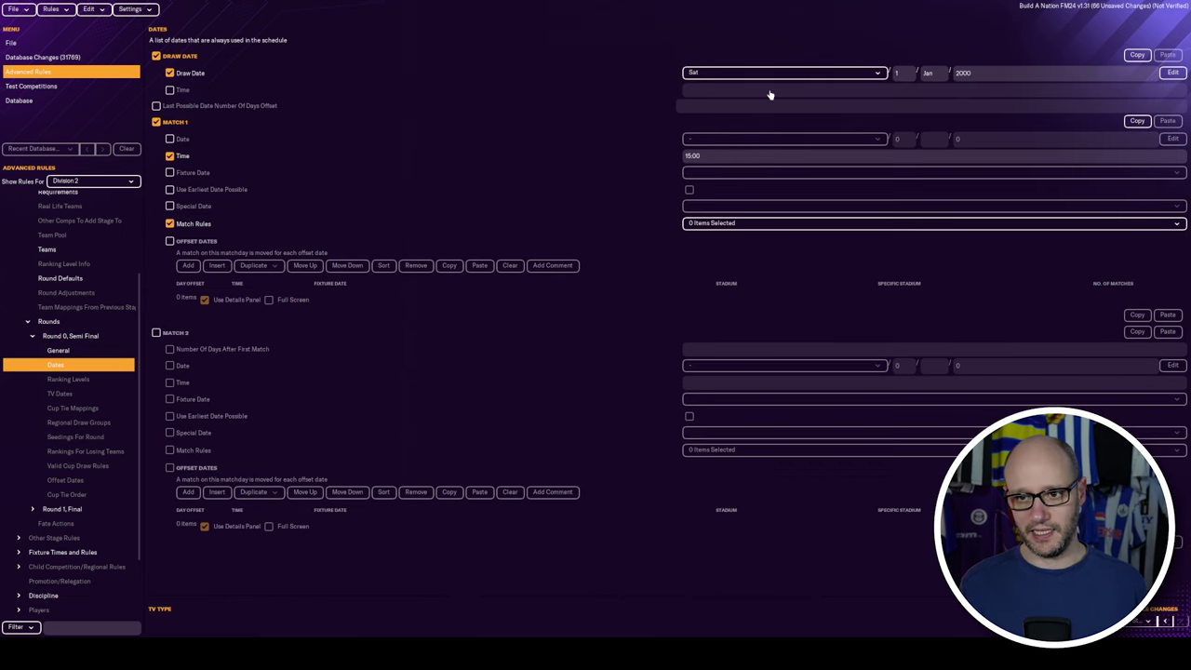
{"action": "left_click", "coordinate": [772, 74]}
{"action": "left_click", "coordinate": [776, 103]}
{"action": "left_click", "coordinate": [910, 75]}
{"action": "type", "text": "7"}
{"action": "key", "text": "Tab"}
{"action": "type", "text": "may"}
{"action": "key", "text": "Tab"}
{"action": "type", "text": "2001"}
- Enable the time of the Semi Final draw and set it to 12:00
{"action": "left_click", "coordinate": [169, 89]}
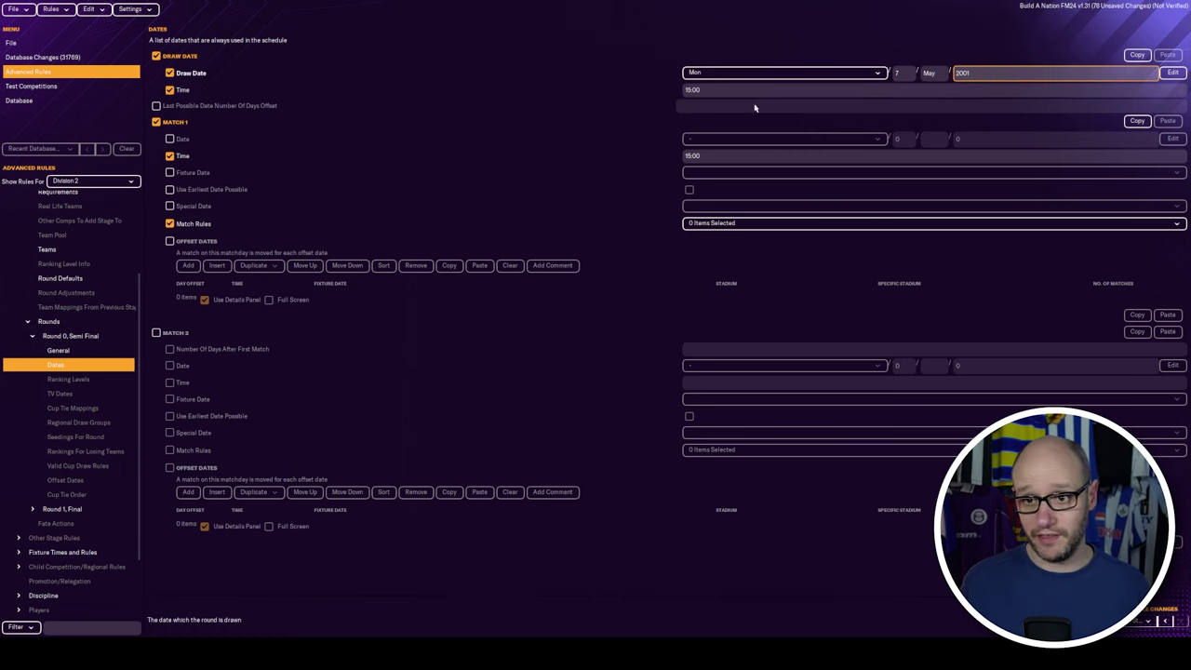
{"action": "left_click", "coordinate": [692, 90]}
{"action": "type", "text": "12:00"}
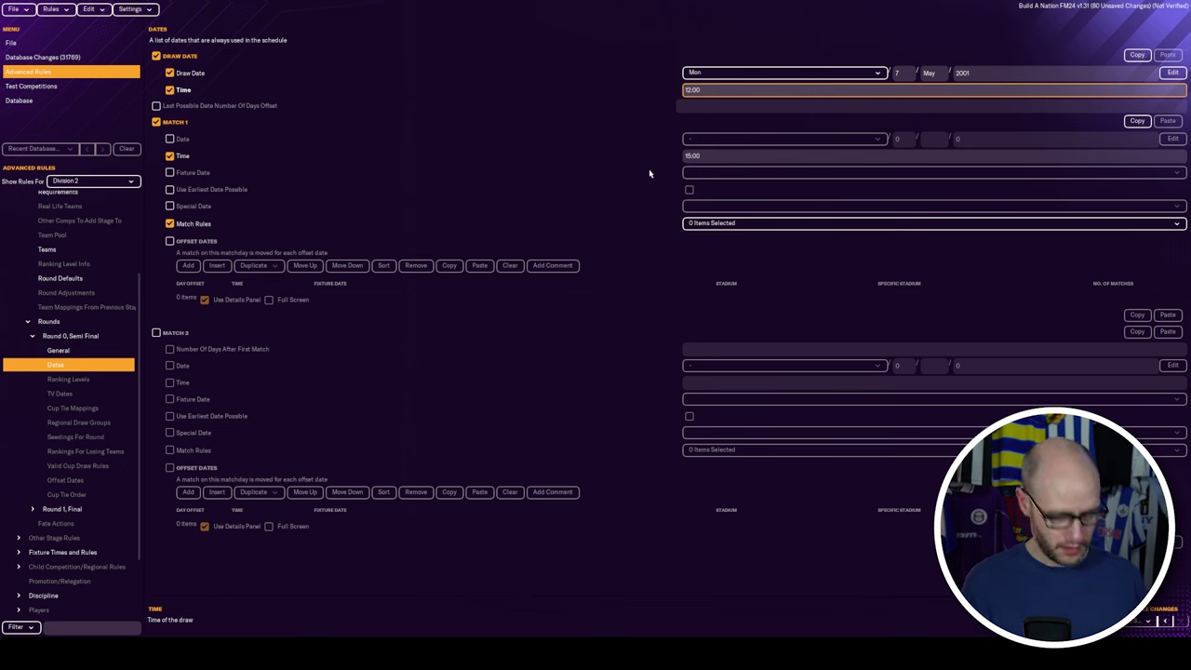
- For the Semi Final's Match 1, turn off the time, enable a fixture date and set the match rules to Uses 10 Yards Penalty For Dissent Rule
{"action": "left_click", "coordinate": [182, 157]}
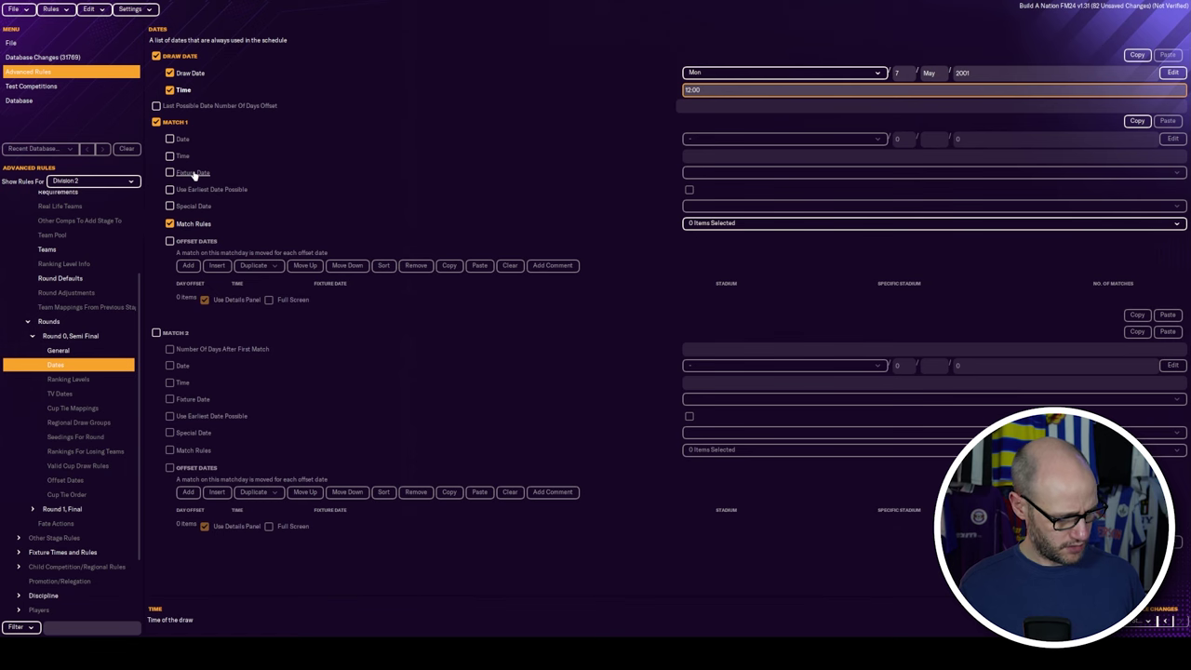
{"action": "left_click", "coordinate": [170, 173]}
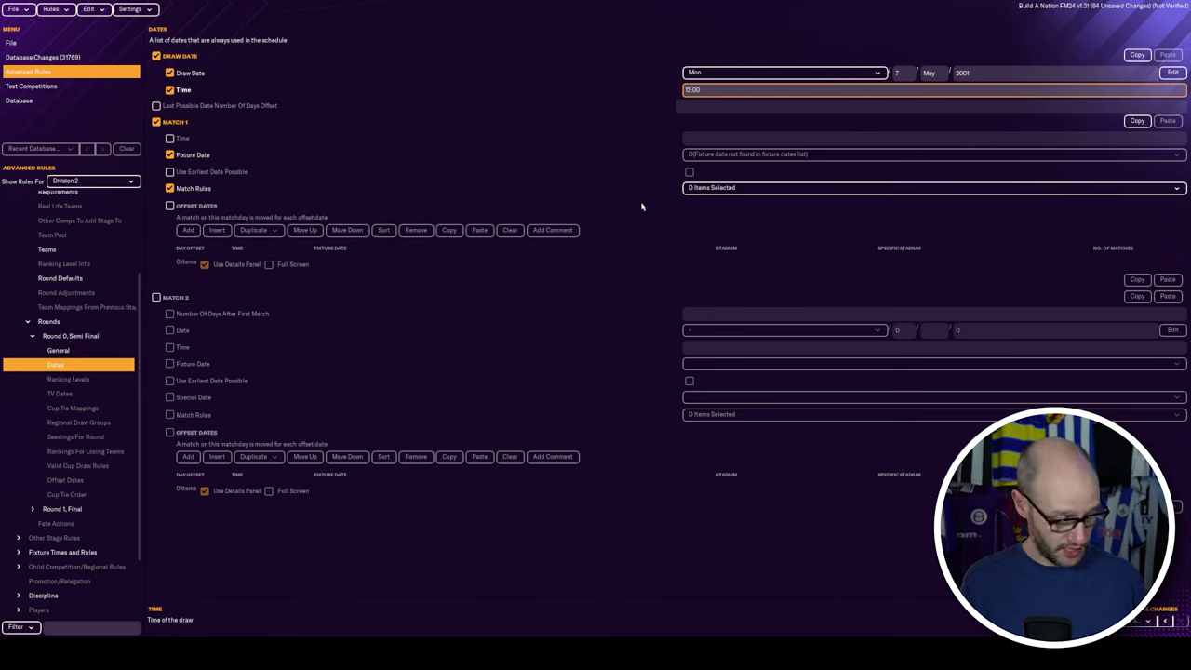
{"action": "left_click", "coordinate": [717, 188]}
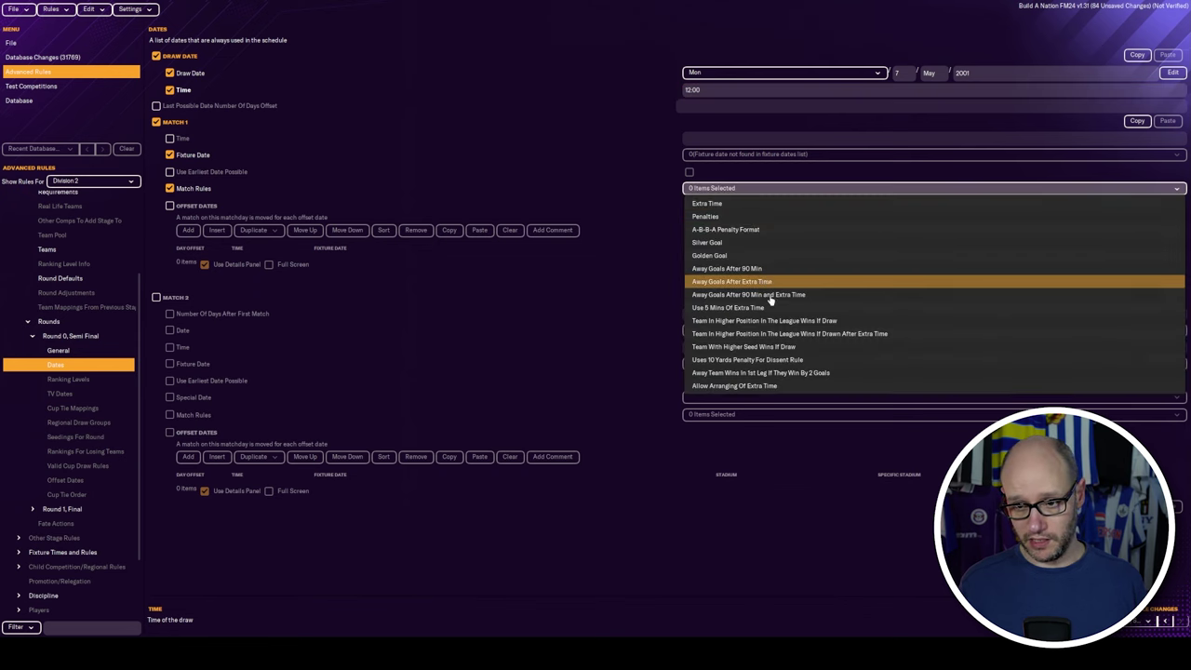
{"action": "left_click", "coordinate": [775, 360]}
- Enable offset dates for Match 1 and add an entry with a day offset of -1 and a time of 17:30
{"action": "left_click", "coordinate": [193, 206]}
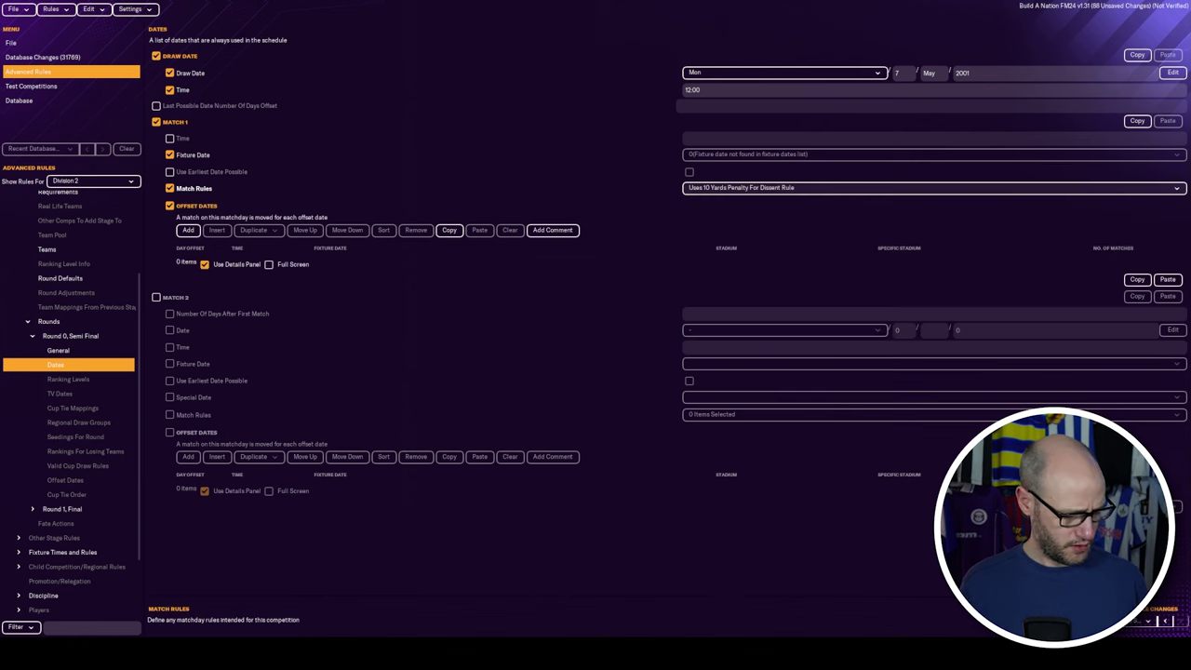
{"action": "left_click", "coordinate": [188, 230]}
{"action": "type", "text": "-1"}
{"action": "left_click", "coordinate": [267, 264]}
{"action": "type", "text": "17:30"}
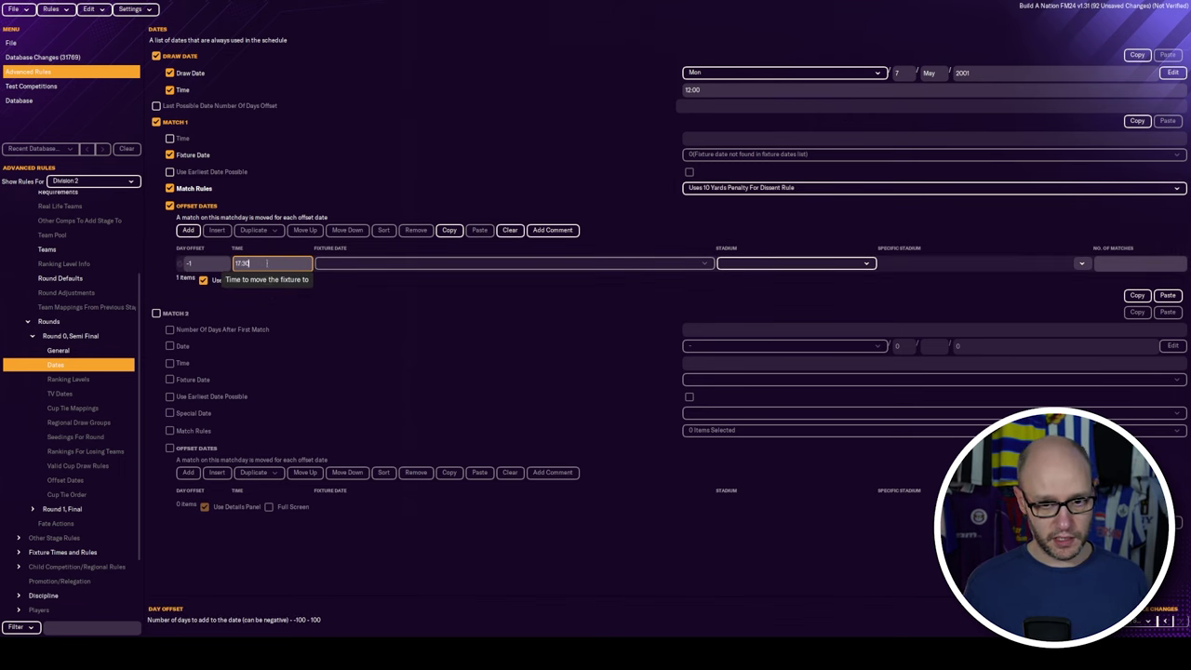
{"action": "key", "text": "Return"}
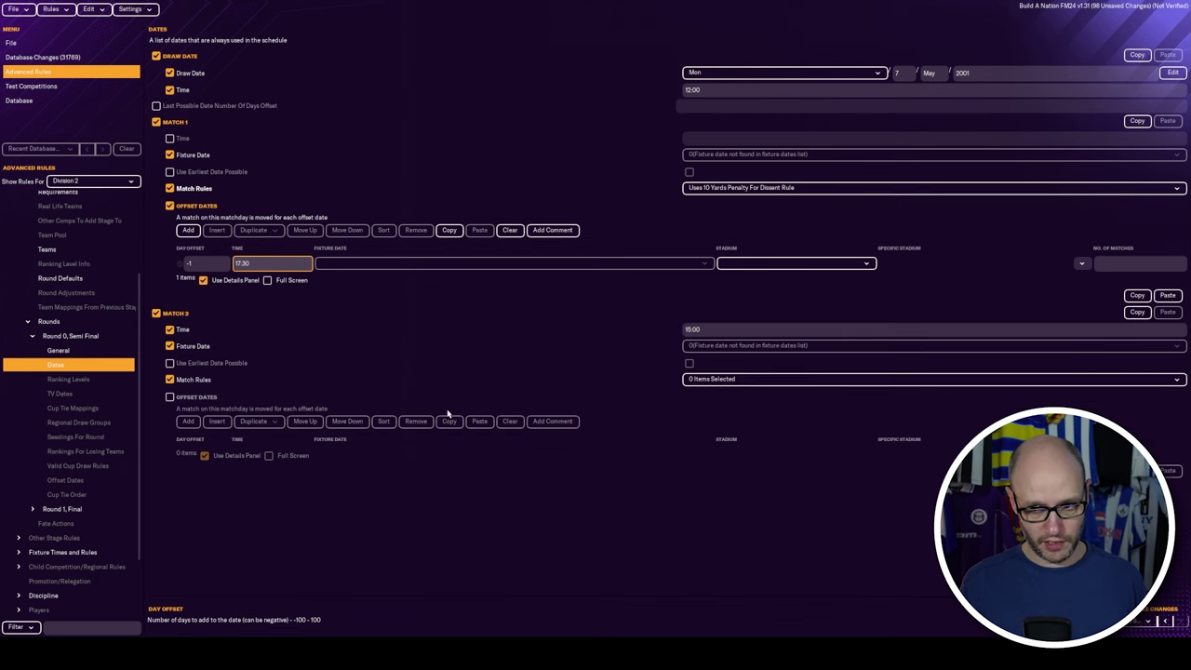
- For Match 2, turn off the time and set the match rules to Extra Time, Penalties and Uses 10 Yards Penalty For Dissent Rule
{"action": "left_click", "coordinate": [169, 329]}
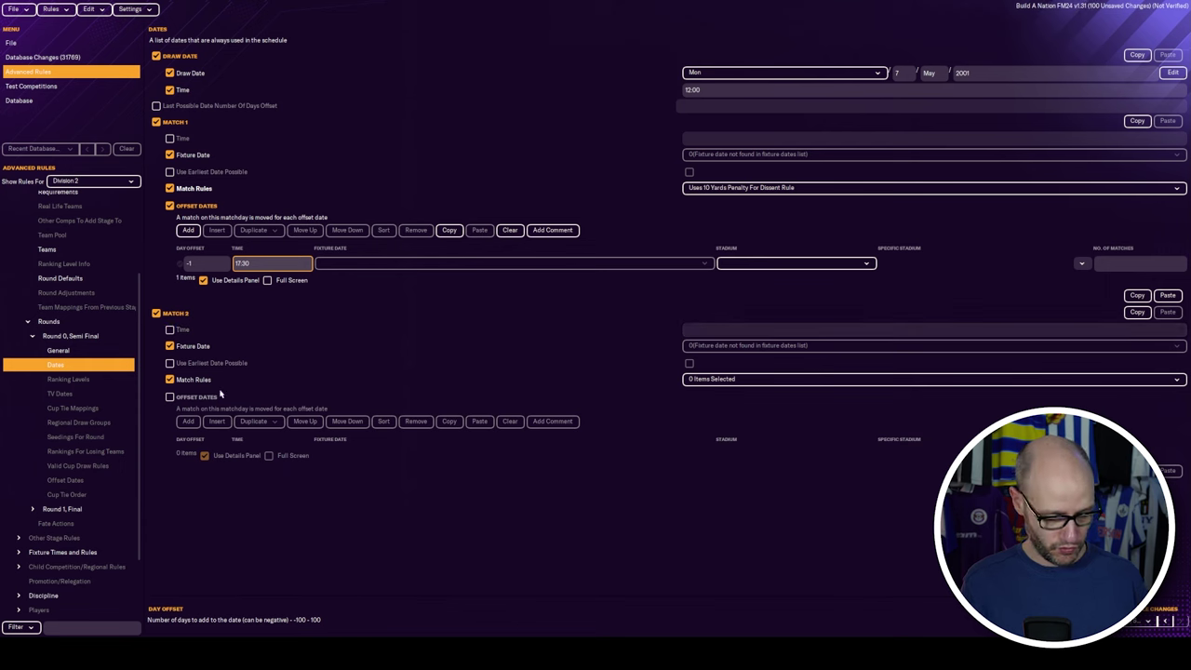
{"action": "left_click", "coordinate": [755, 381]}
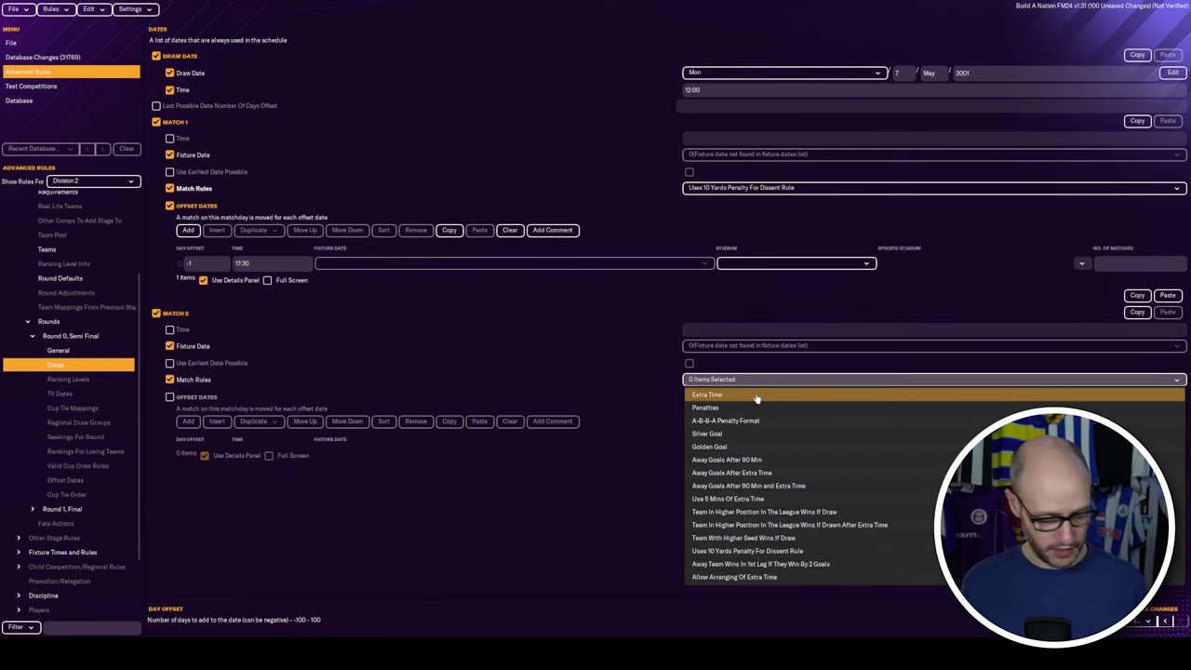
{"action": "left_click", "coordinate": [756, 396]}
{"action": "left_click", "coordinate": [752, 380]}
{"action": "left_click", "coordinate": [749, 410]}
{"action": "left_click", "coordinate": [749, 381]}
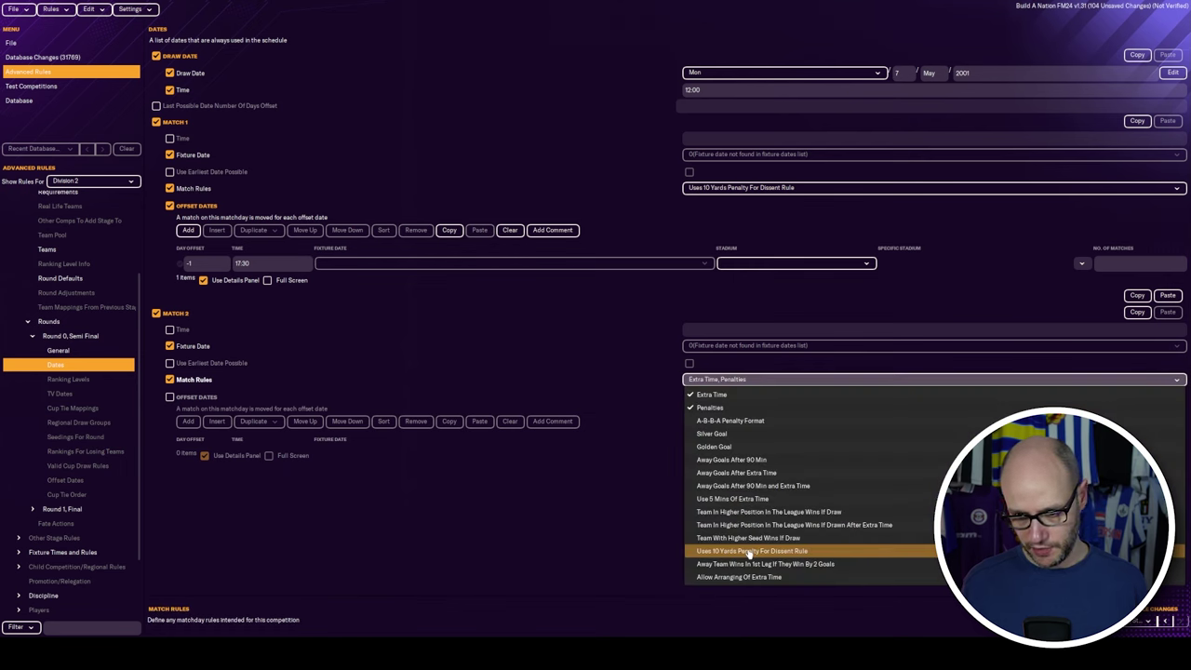
{"action": "left_click", "coordinate": [749, 551]}
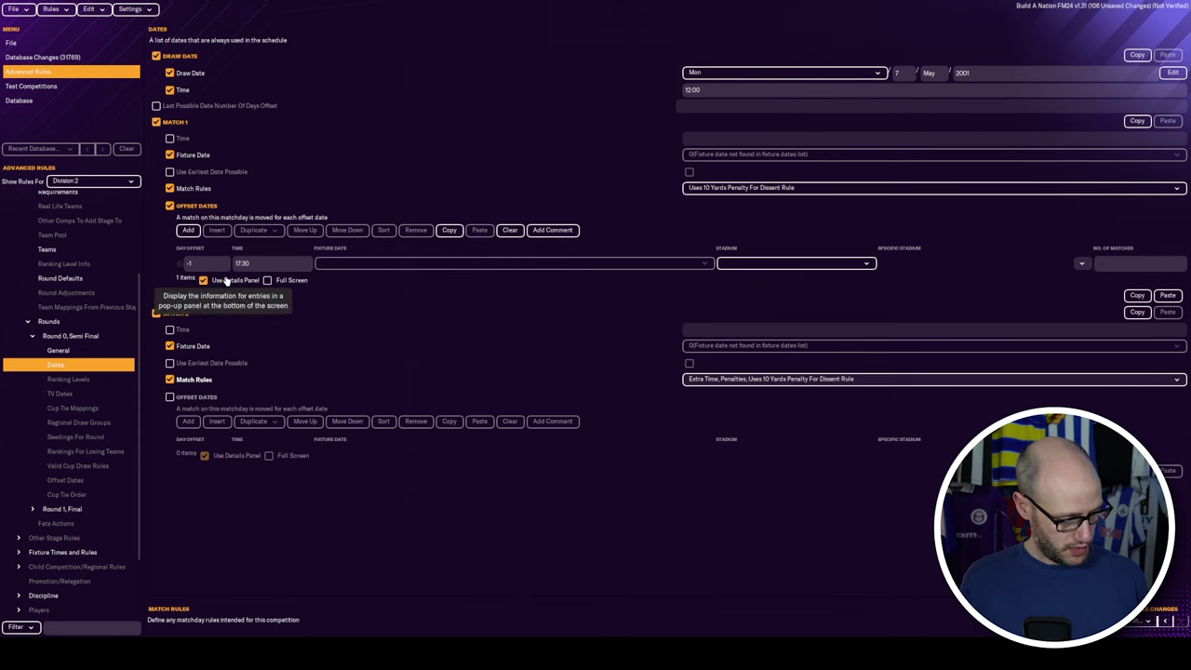
- Enable offset dates for Match 2 and add an entry with a day offset of 1 and a time of 18:45
{"action": "left_click", "coordinate": [169, 397]}
{"action": "left_click", "coordinate": [188, 420]}
{"action": "left_click", "coordinate": [205, 455]}
{"action": "type", "text": "1"}
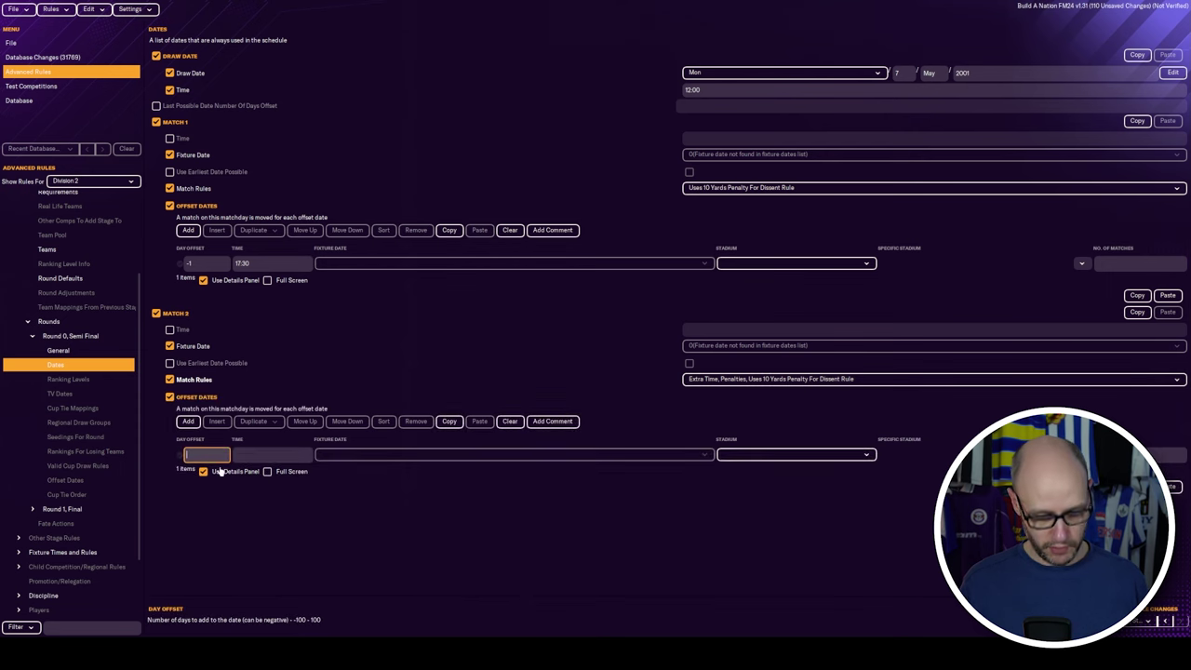
{"action": "left_click", "coordinate": [287, 456]}
{"action": "type", "text": "18"}
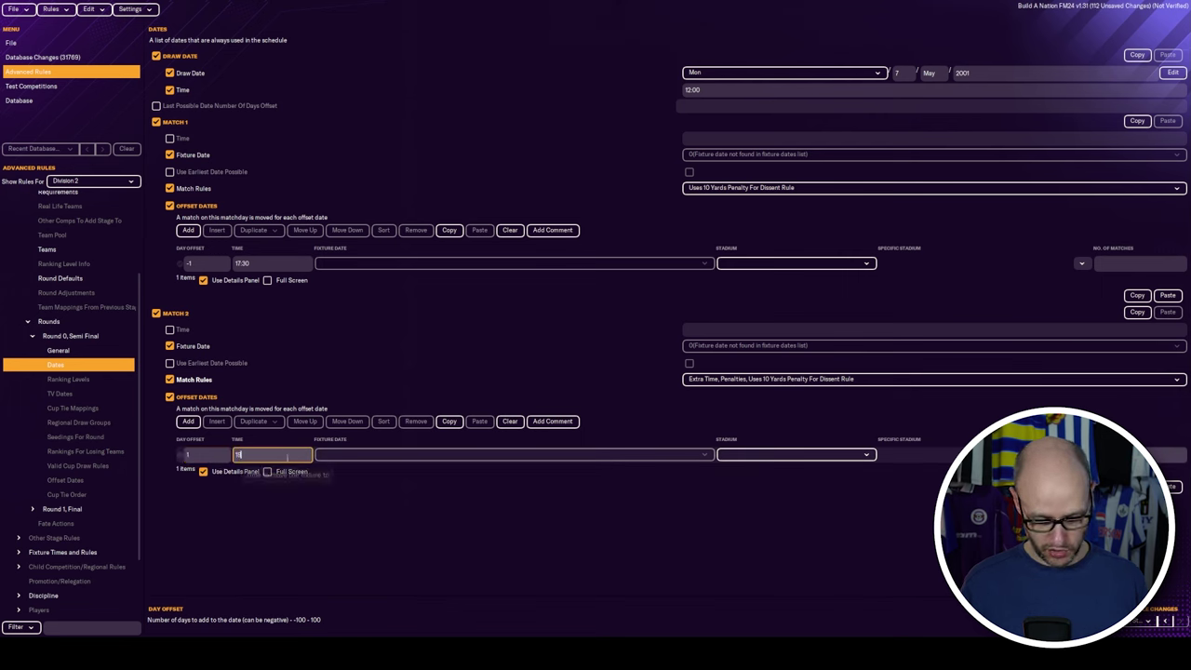
{"action": "type", "text": ":45"}
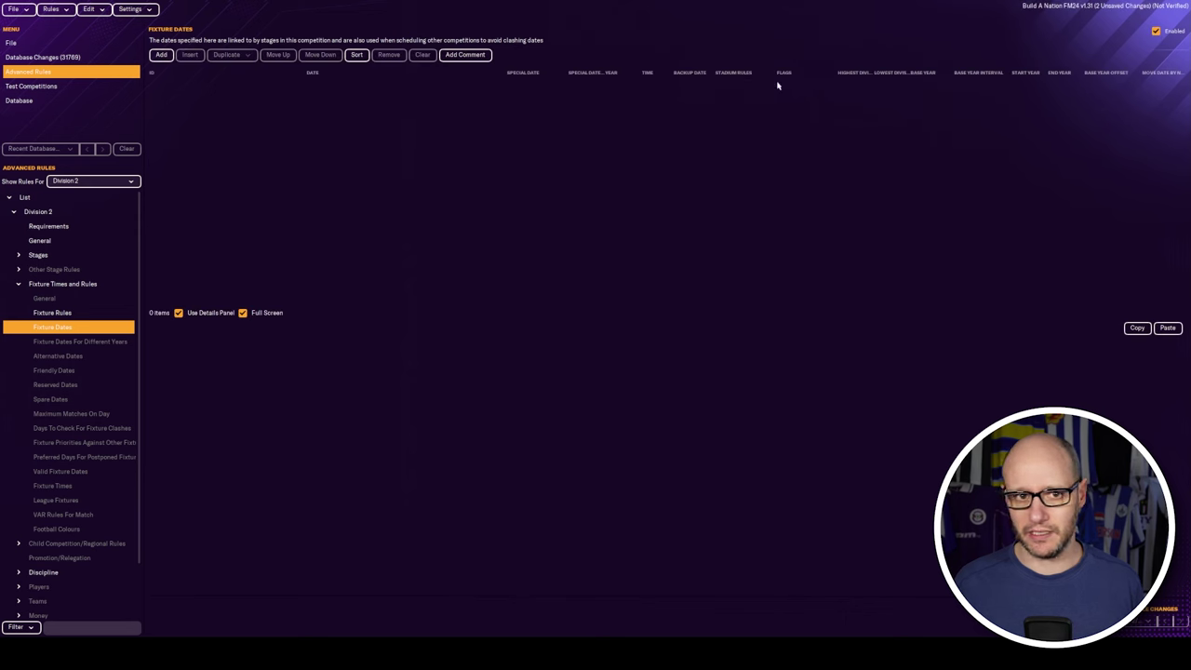
- Add two rows to Division 2's fixture dates and assign the Semi Final stage name as the first row's ID
{"action": "left_click", "coordinate": [161, 54]}
{"action": "left_click", "coordinate": [161, 54]}
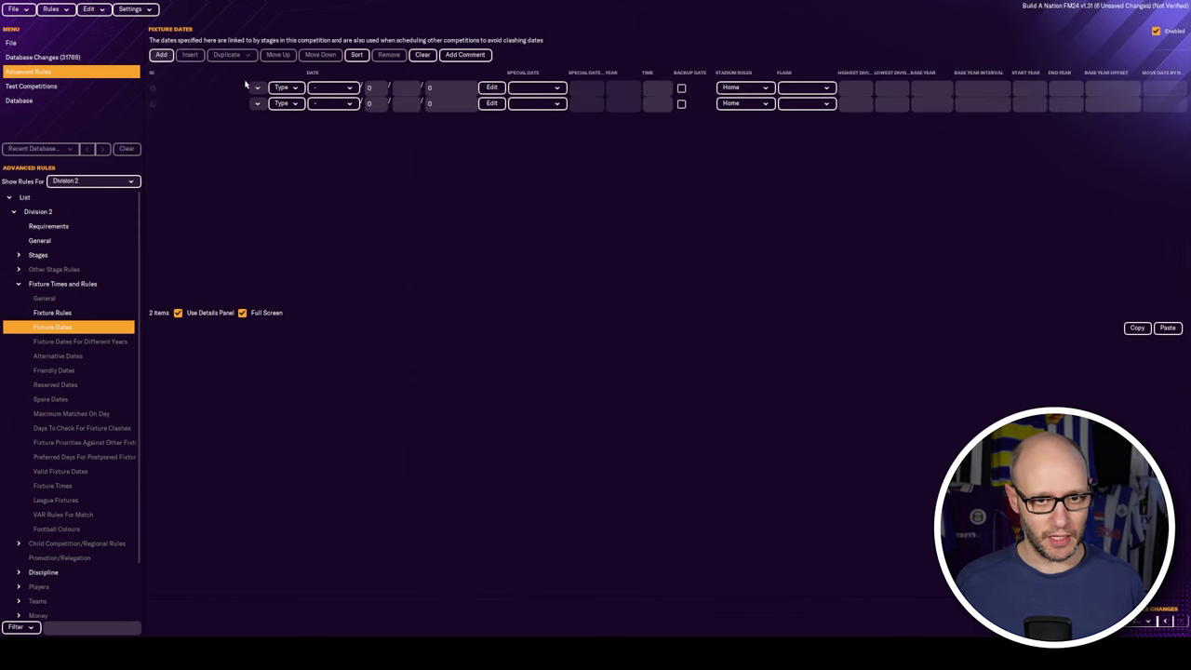
{"action": "left_click", "coordinate": [261, 99]}
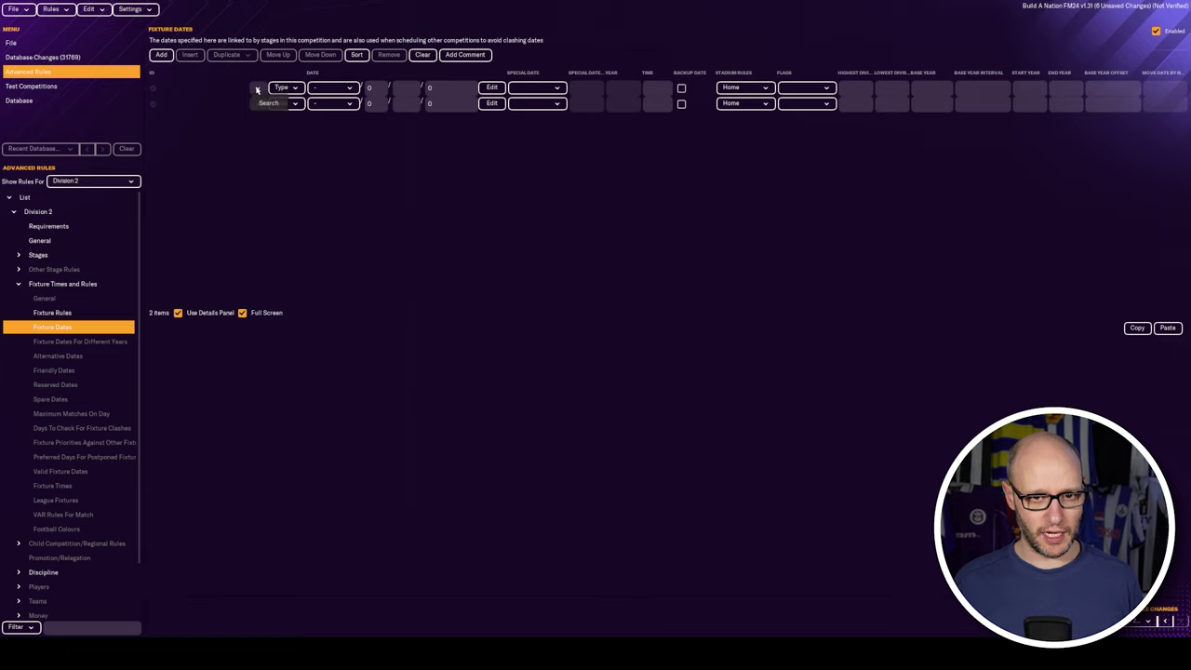
{"action": "left_click", "coordinate": [265, 102]}
{"action": "left_click", "coordinate": [439, 230]}
{"action": "left_click", "coordinate": [438, 248]}
{"action": "type", "text": "semi fi"}
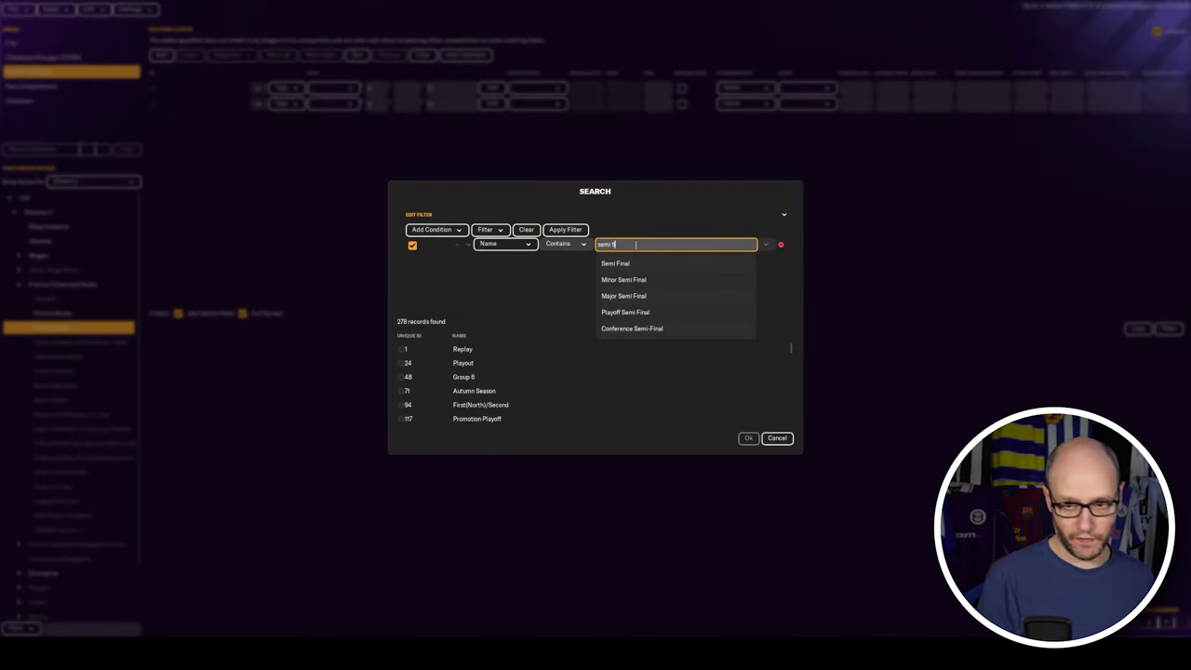
{"action": "left_click", "coordinate": [615, 264]}
{"action": "left_click", "coordinate": [524, 392]}
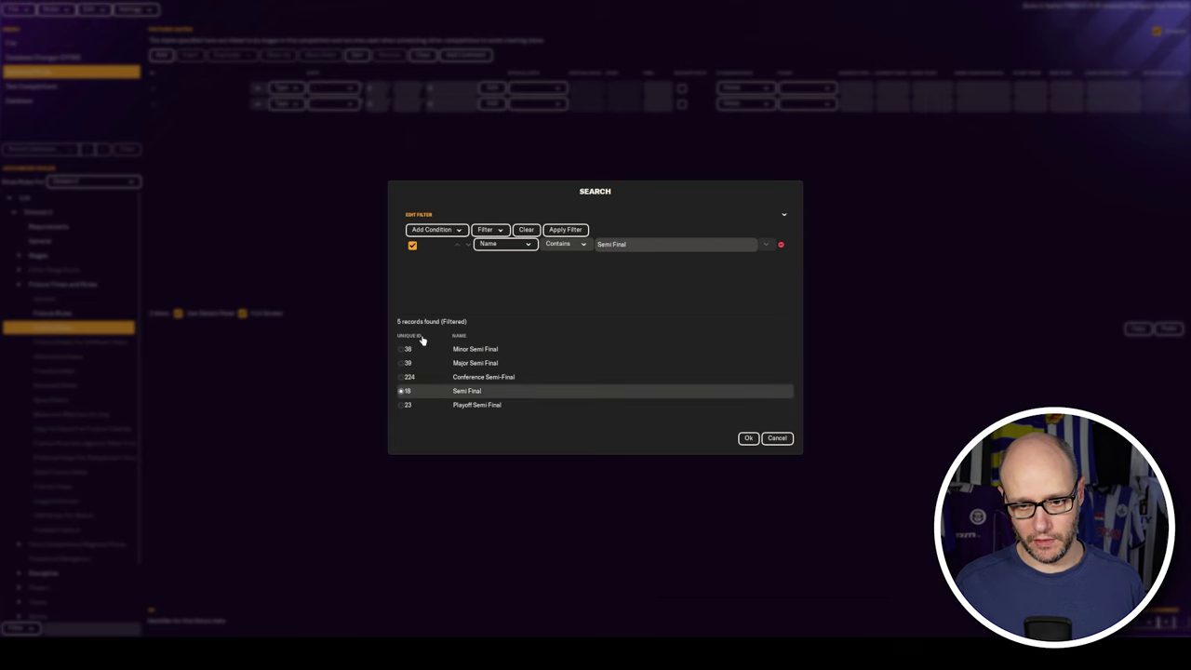
{"action": "key", "text": "Return"}
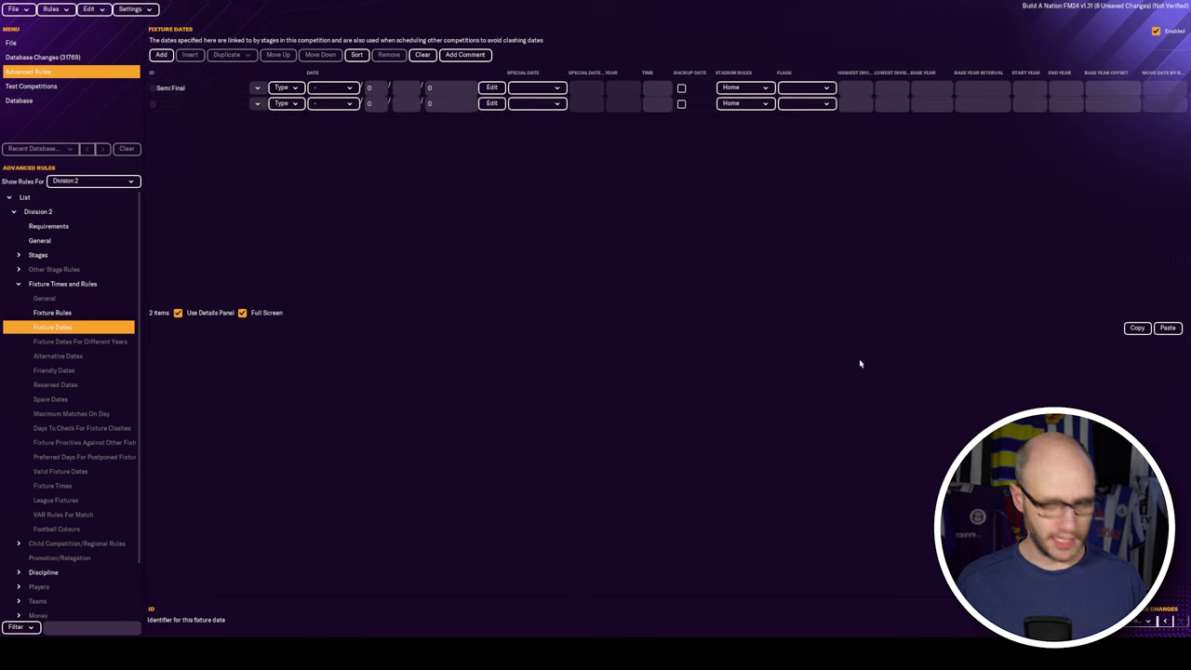
- Change the first fixture date's ID type to Main Stage Name + Sub-Stage Name and set its sub-stage to First Leg
{"action": "left_click", "coordinate": [295, 89]}
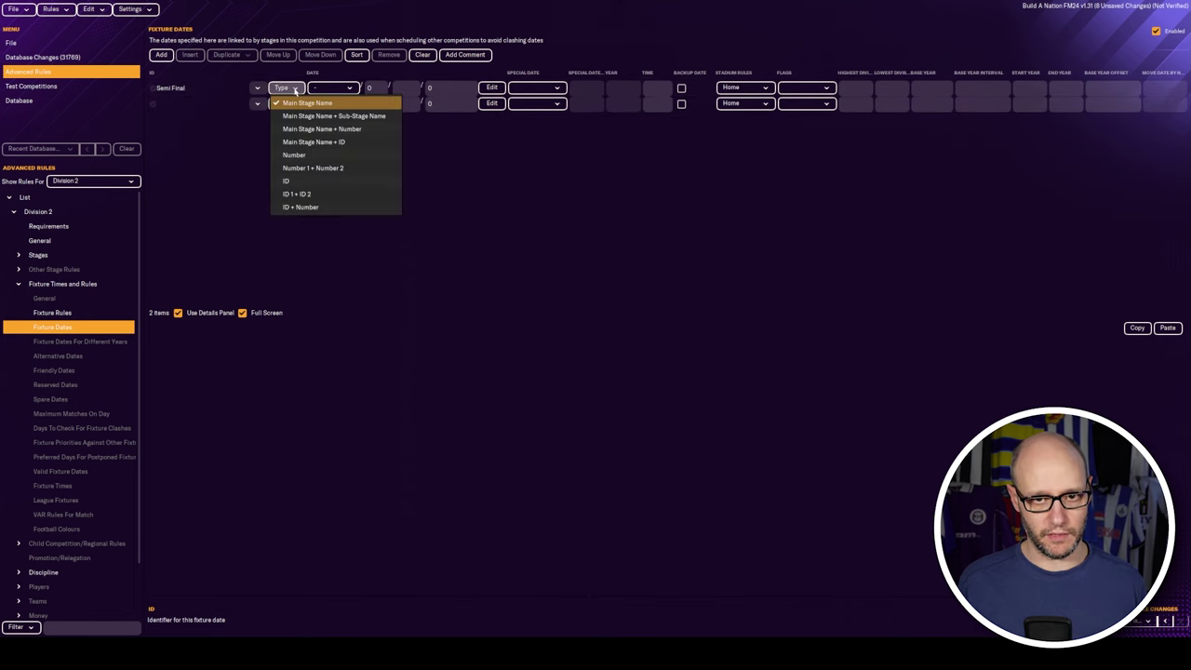
{"action": "left_click", "coordinate": [335, 115]}
{"action": "left_click", "coordinate": [258, 90]}
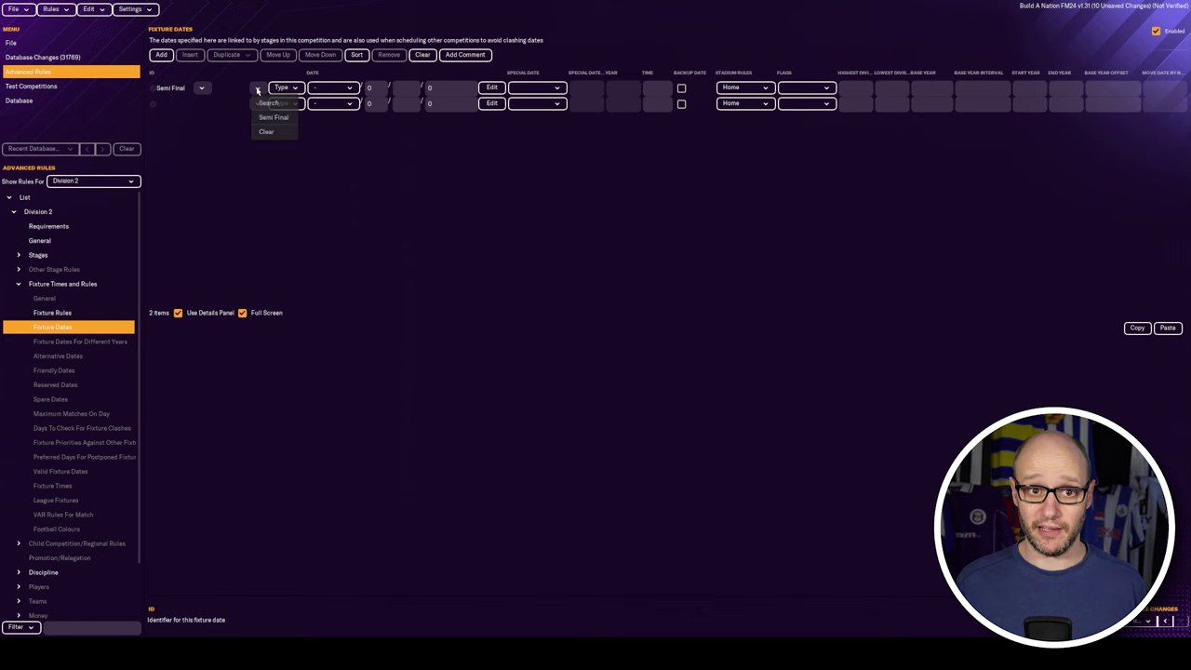
{"action": "left_click", "coordinate": [270, 104]}
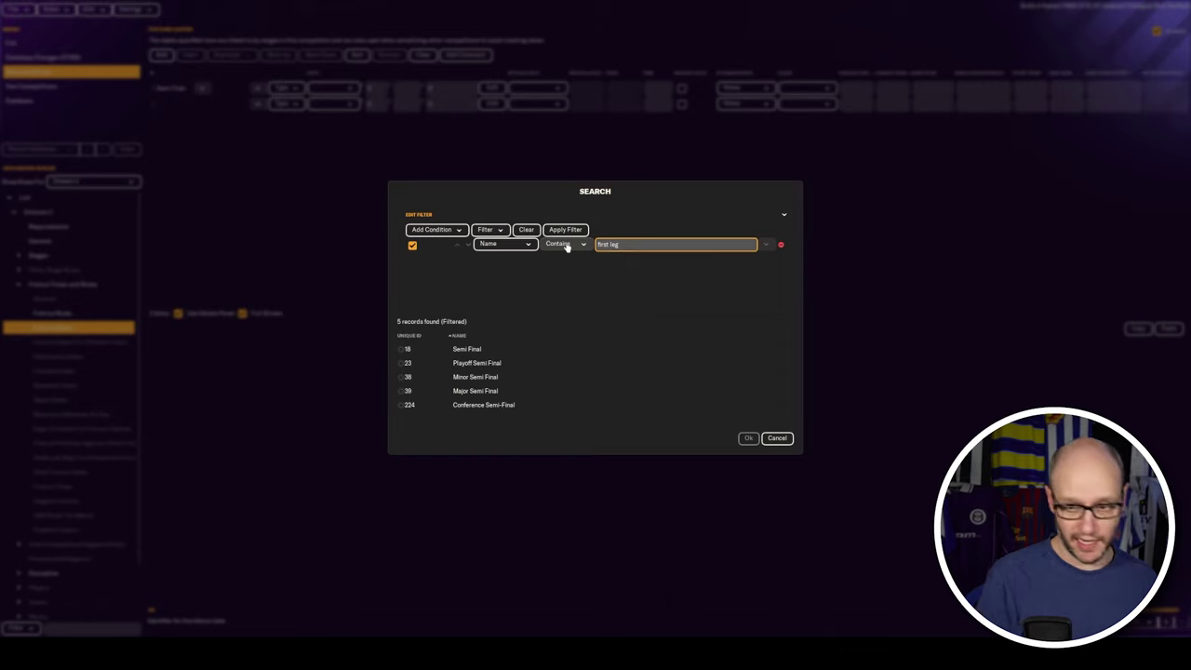
{"action": "key", "text": "Return"}
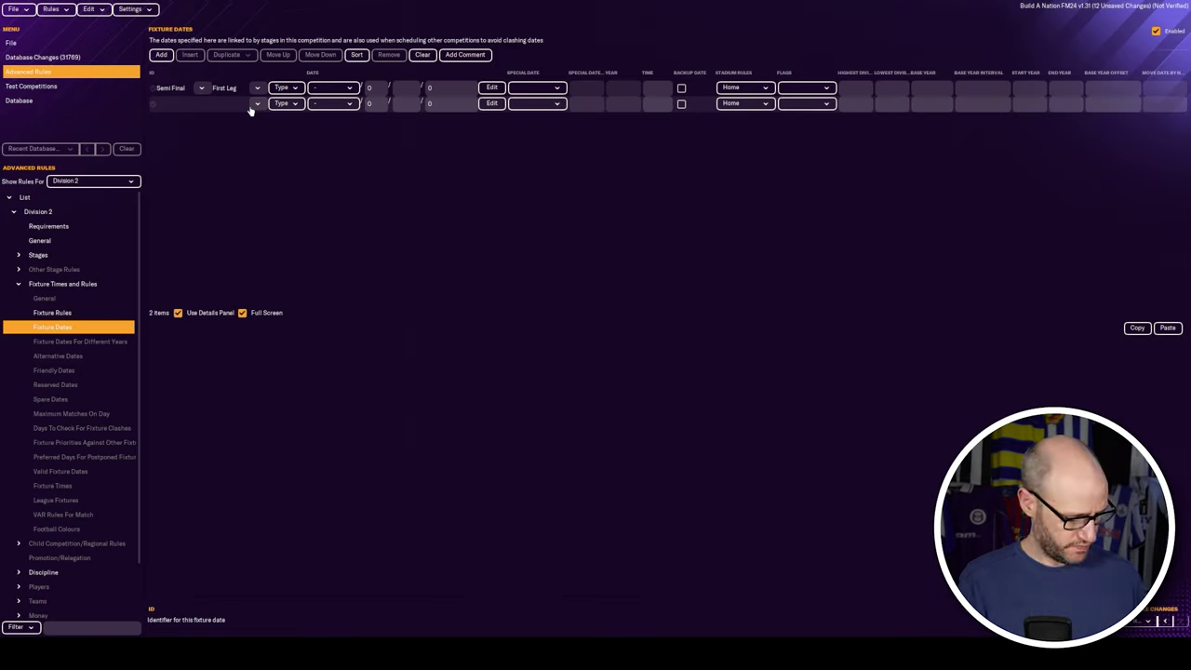
- Add two more fixture date rows with the two-part ID type and remove the empty single-ID second row
{"action": "left_click", "coordinate": [161, 54]}
{"action": "left_click", "coordinate": [161, 54]}
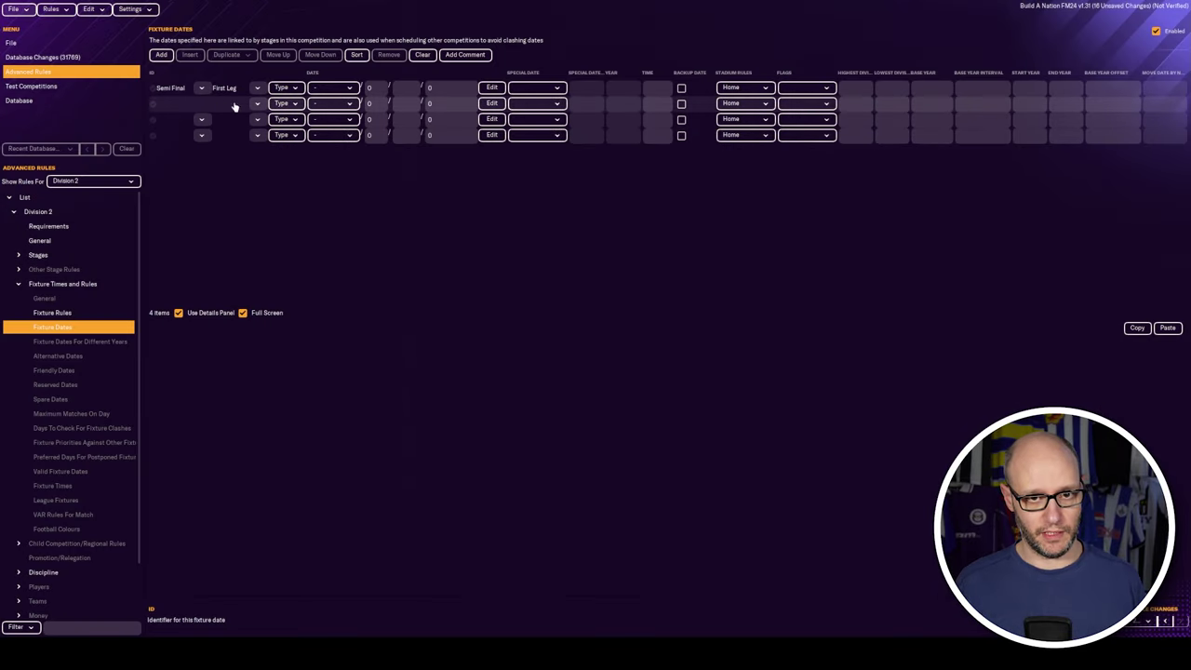
{"action": "left_click", "coordinate": [165, 106]}
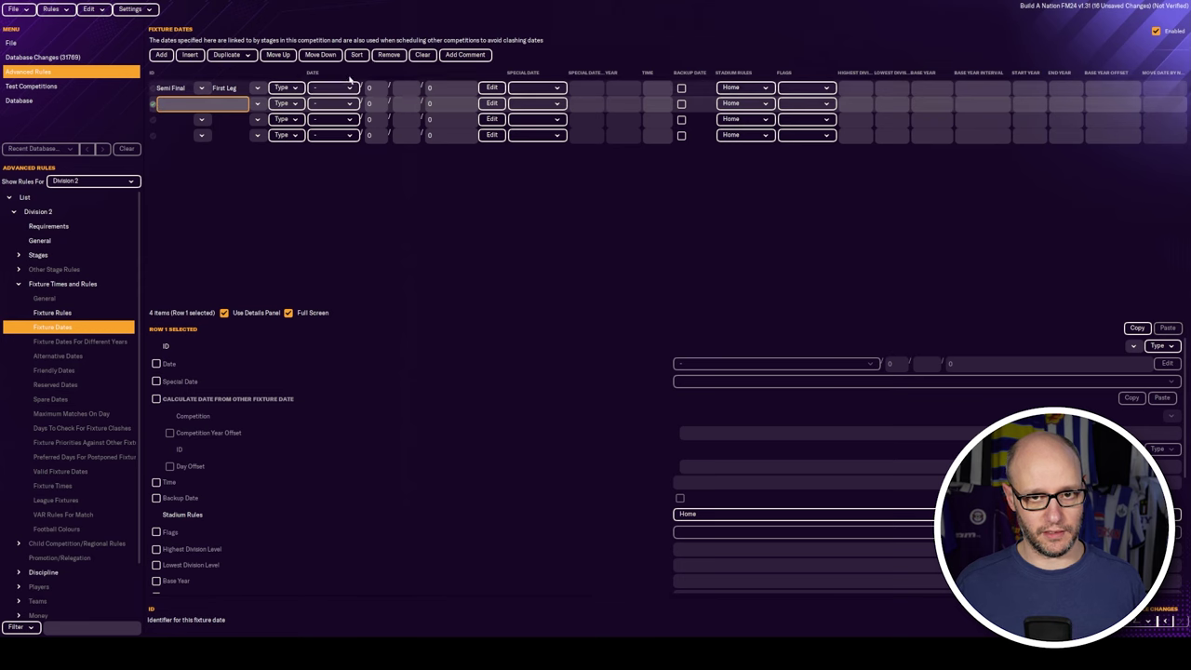
{"action": "left_click", "coordinate": [387, 56]}
- Set the second fixture date's ID to Semi Final with the sub-stage Second Leg
{"action": "left_click", "coordinate": [201, 104]}
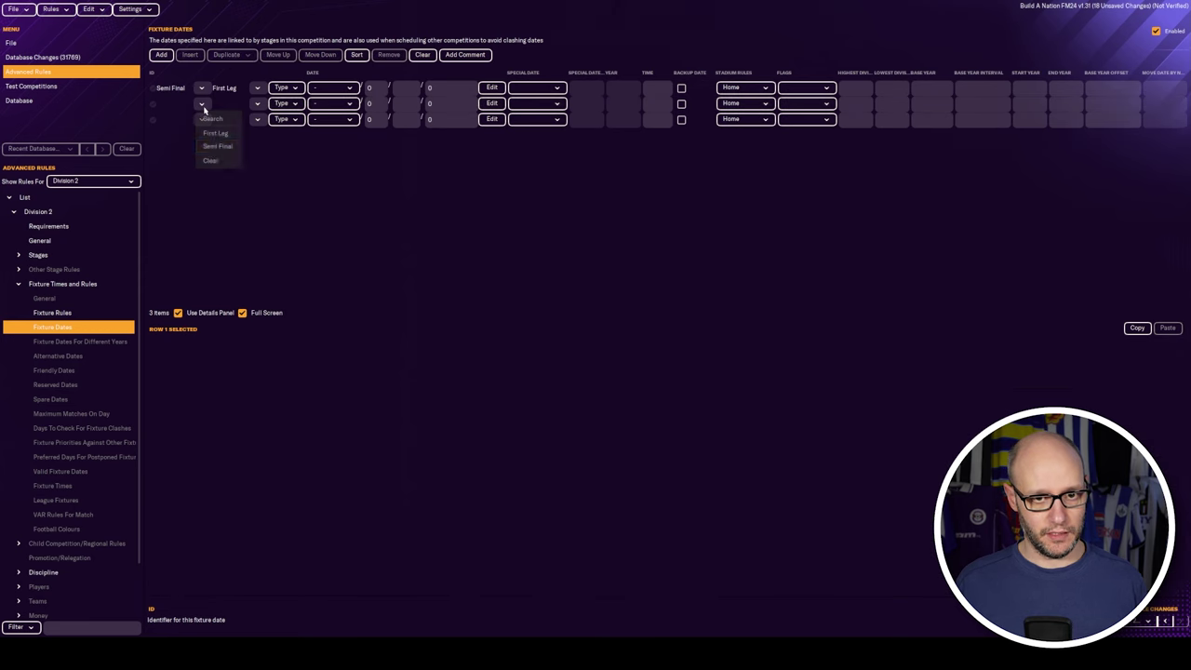
{"action": "left_click", "coordinate": [227, 147]}
{"action": "left_click", "coordinate": [257, 103]}
{"action": "left_click", "coordinate": [273, 121]}
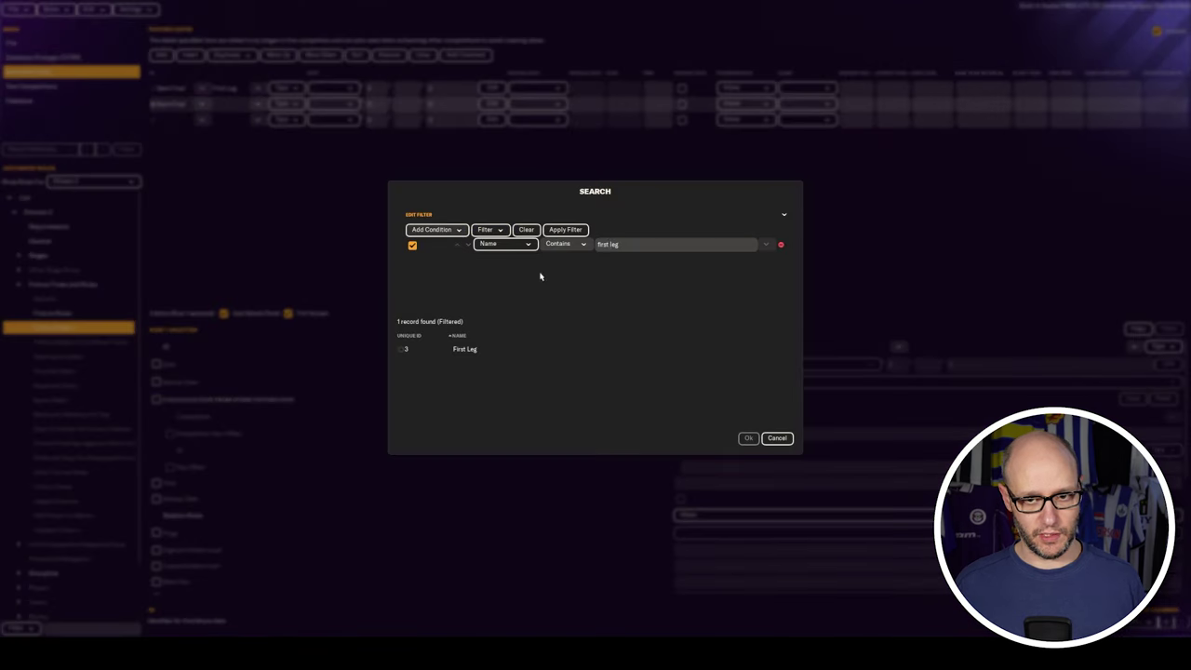
{"action": "left_click", "coordinate": [610, 244]}
{"action": "type", "text": "second"}
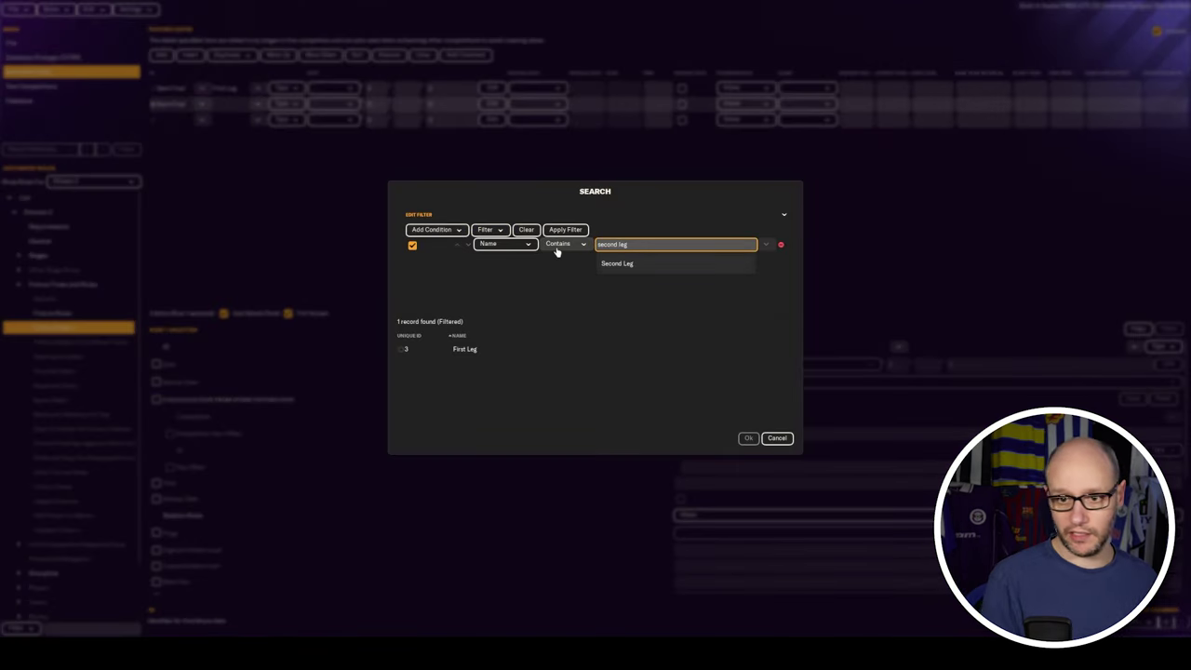
{"action": "key", "text": "Return"}
- Set the third fixture date's main stage name to Final
{"action": "left_click", "coordinate": [201, 119]}
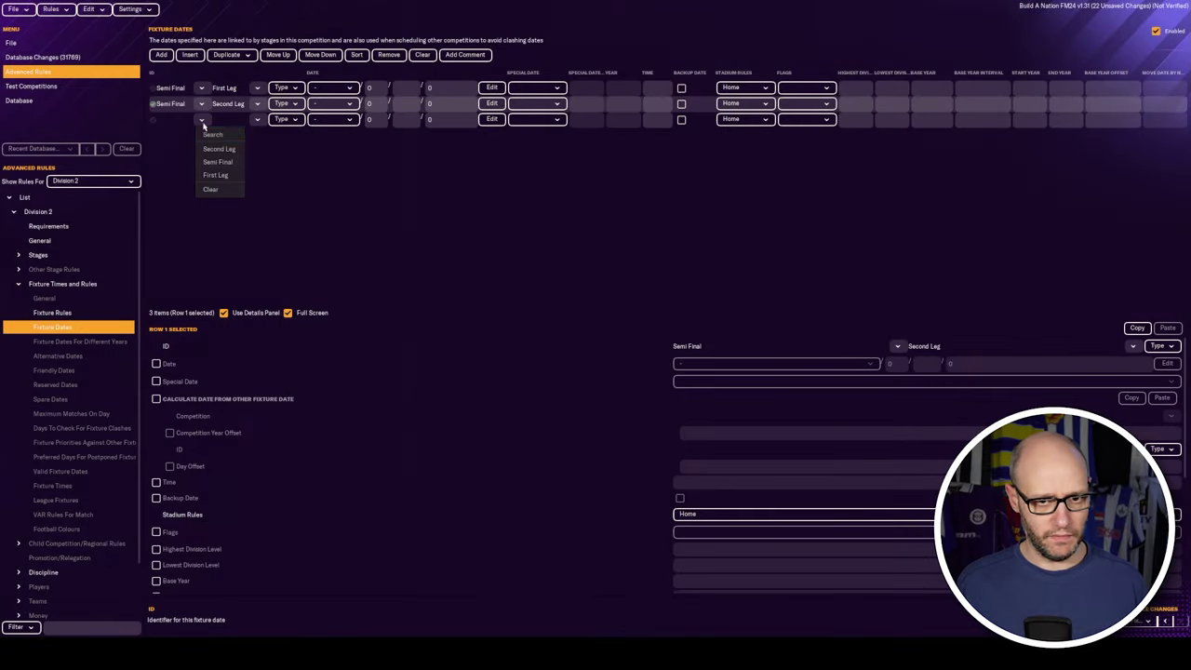
{"action": "left_click", "coordinate": [218, 139]}
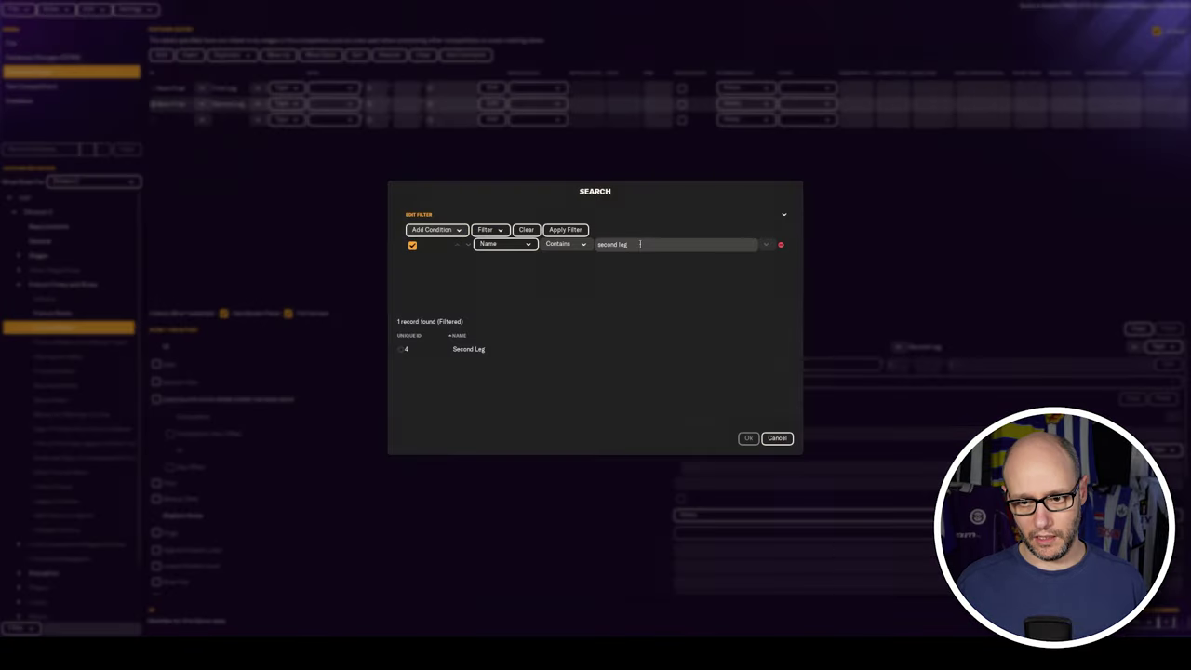
{"action": "type", "text": "final"}
{"action": "key", "text": "Return"}
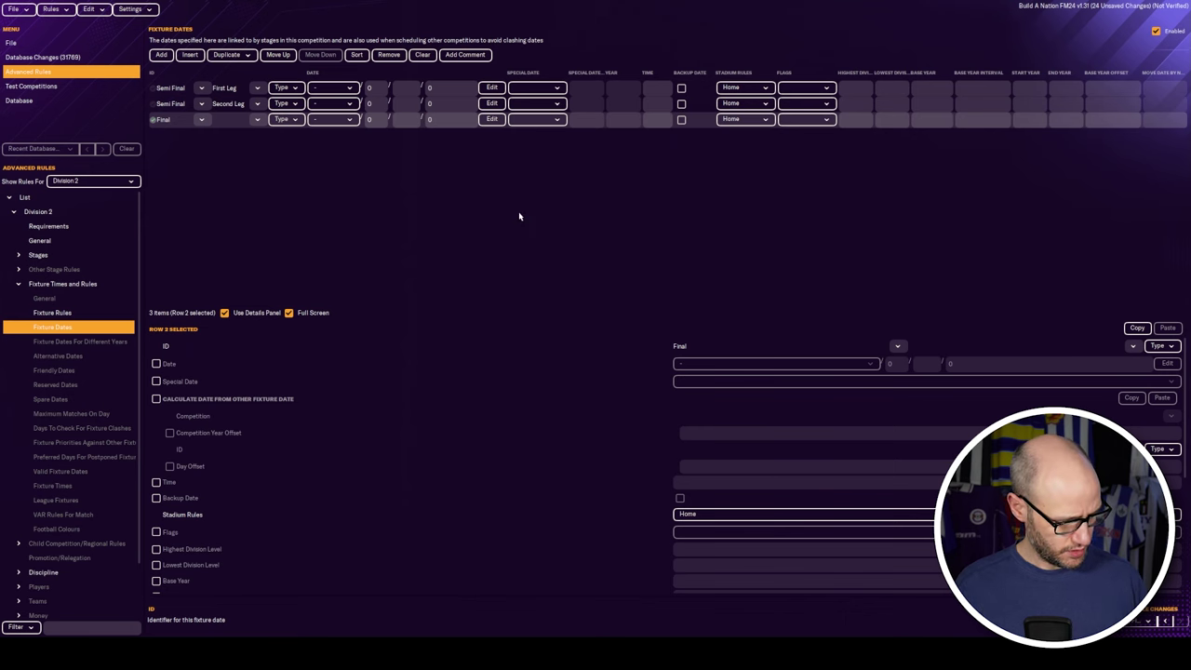
- Set the special date of all three playoff fixture dates to Champions League Final
{"action": "left_click", "coordinate": [582, 89]}
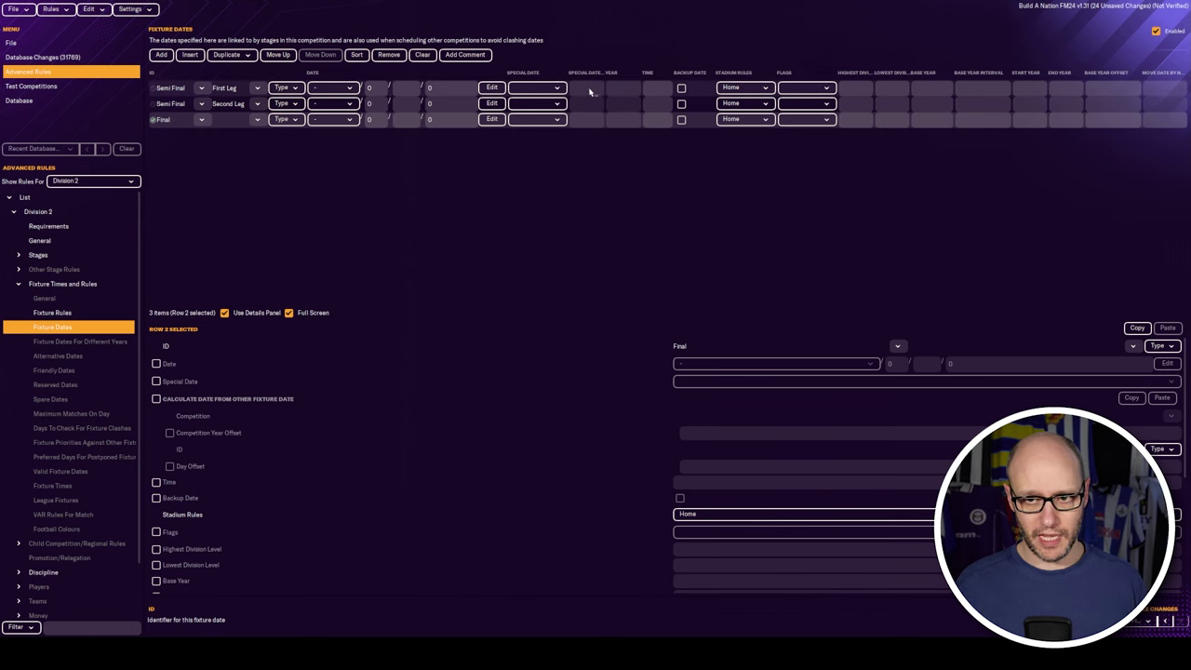
{"action": "left_click", "coordinate": [544, 87]}
{"action": "left_click", "coordinate": [588, 572]}
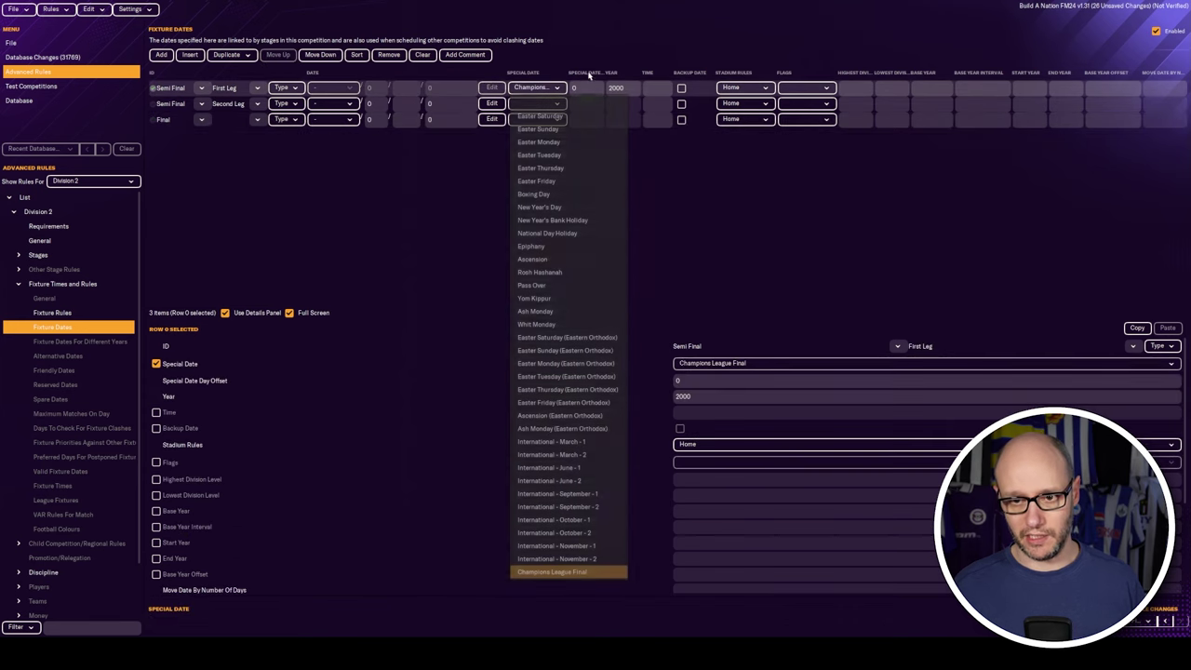
{"action": "left_click", "coordinate": [545, 103]}
{"action": "left_click", "coordinate": [551, 587]}
{"action": "left_click", "coordinate": [545, 119]}
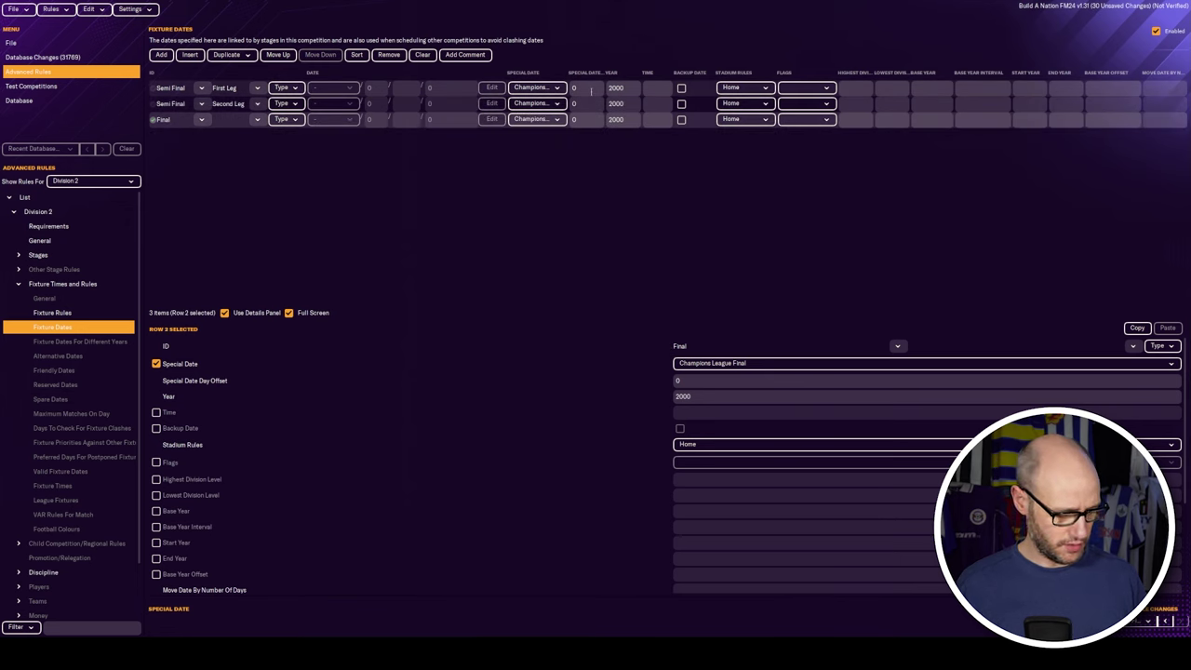
- Set the special date day offset to -18 for the Semi Final First Leg and -14 for the Second Leg
{"action": "left_click", "coordinate": [591, 90]}
{"action": "type", "text": "-18"}
{"action": "left_click", "coordinate": [588, 103]}
{"action": "type", "text": "-14"}
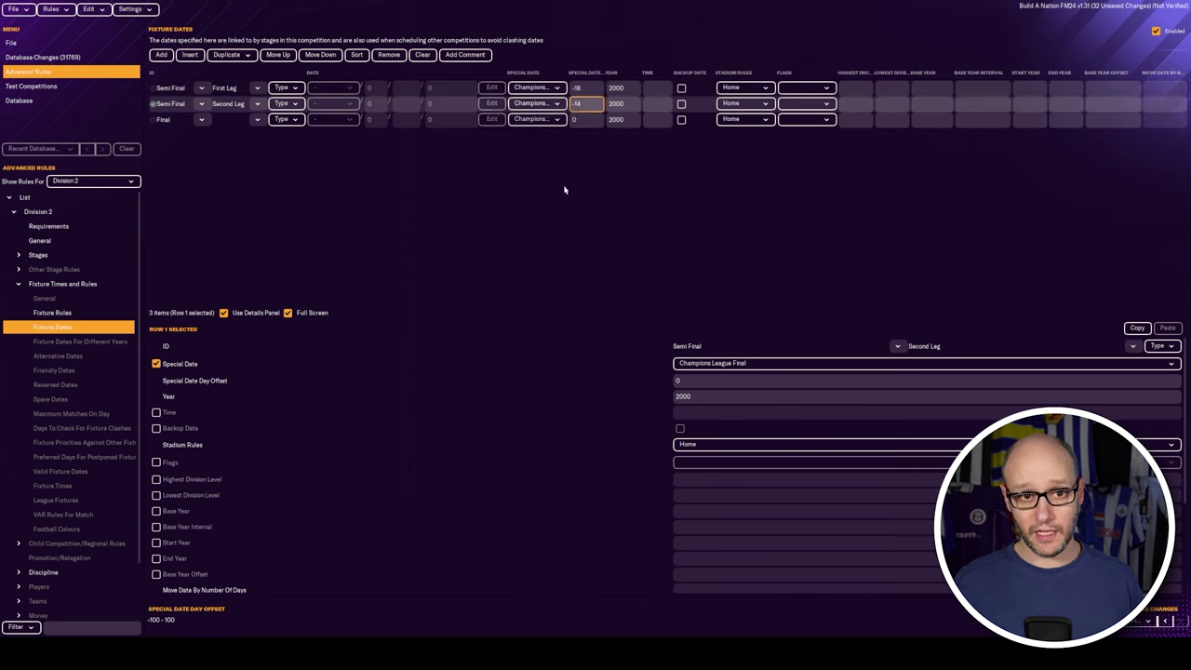
{"action": "key", "text": "Return"}
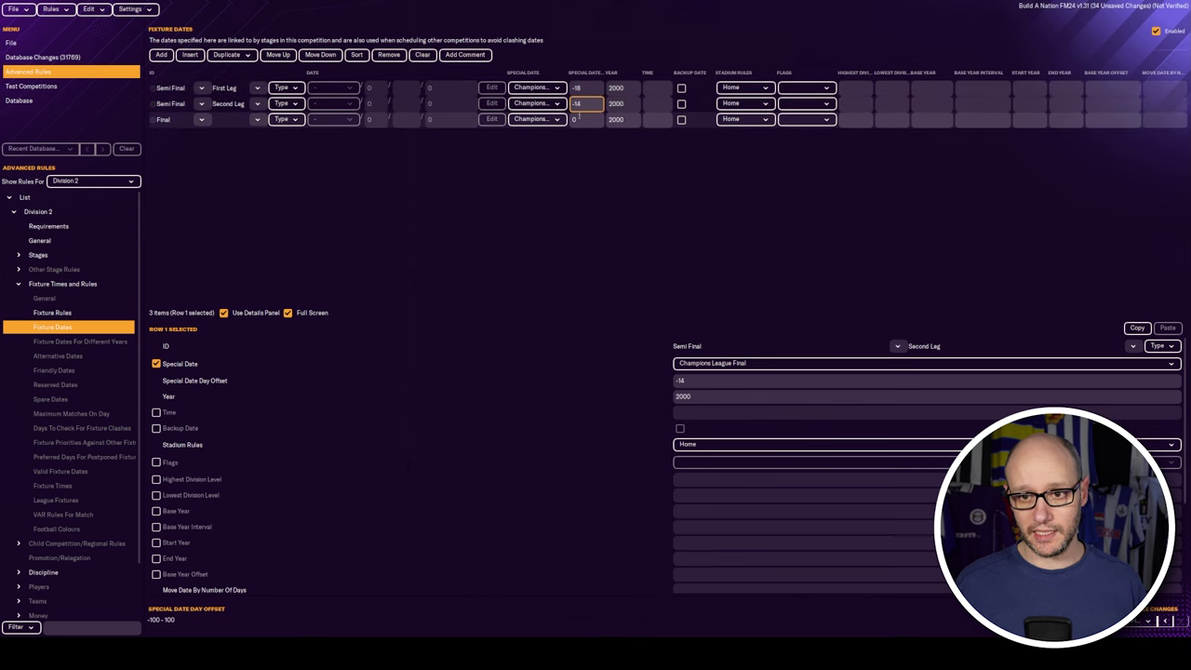
- Set the Final's special date day offset to -6 and the year of all three fixture dates to 2001
{"action": "key", "text": "Down"}
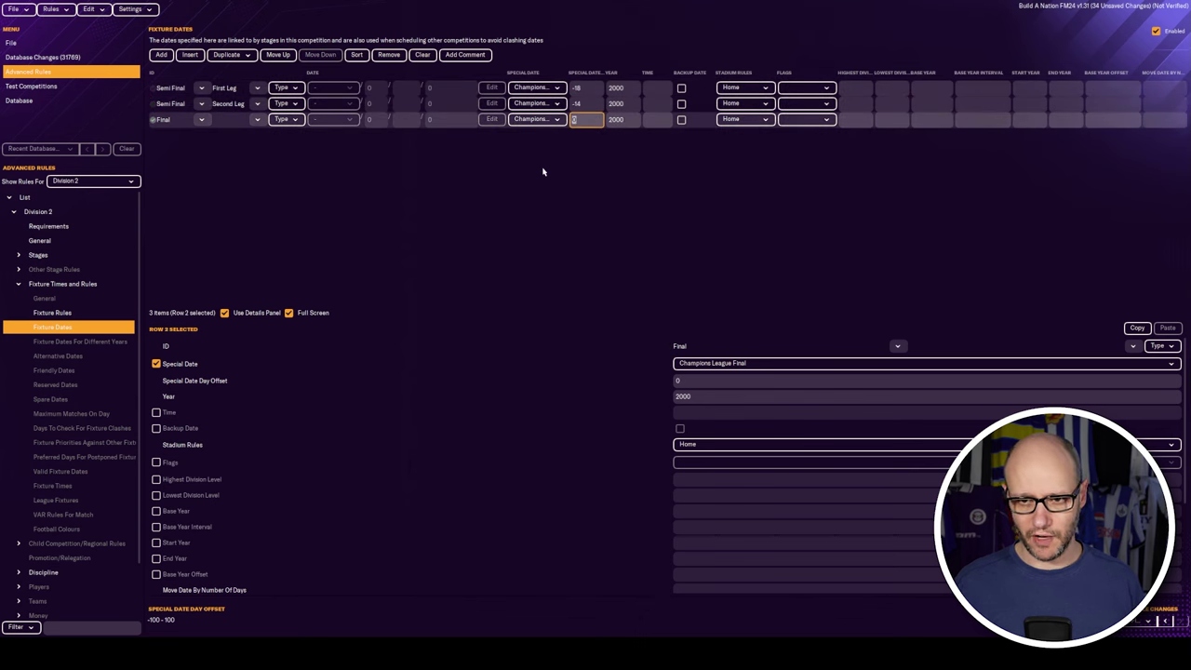
{"action": "type", "text": "-6"}
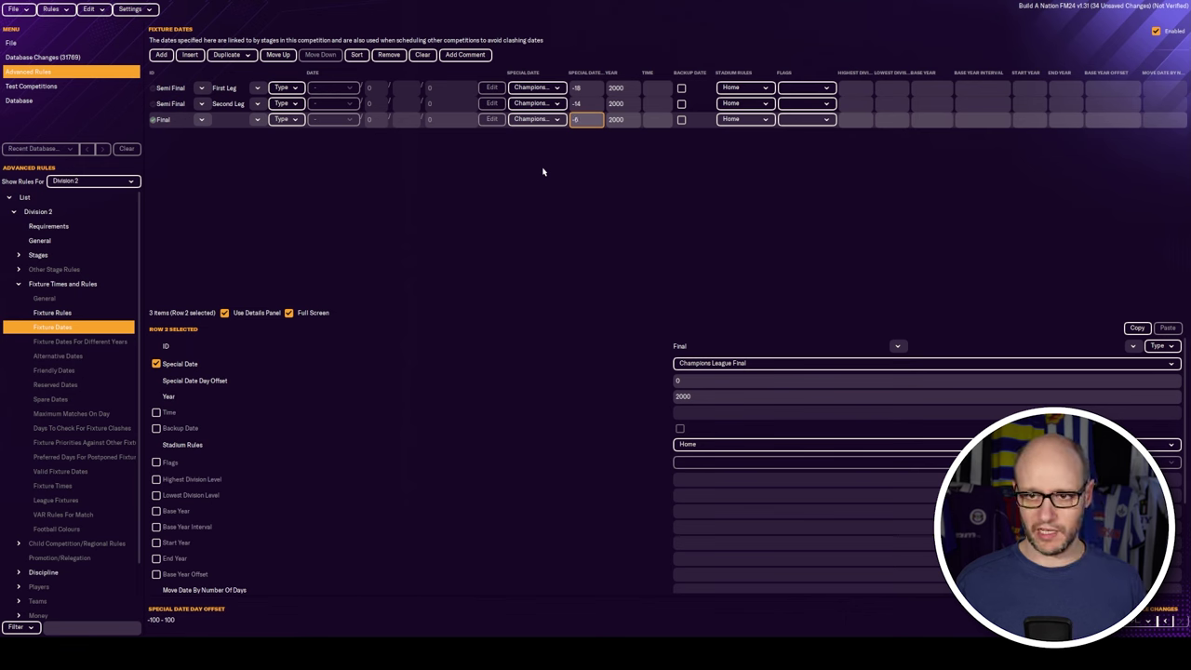
{"action": "left_click", "coordinate": [637, 87]}
{"action": "type", "text": "2001"}
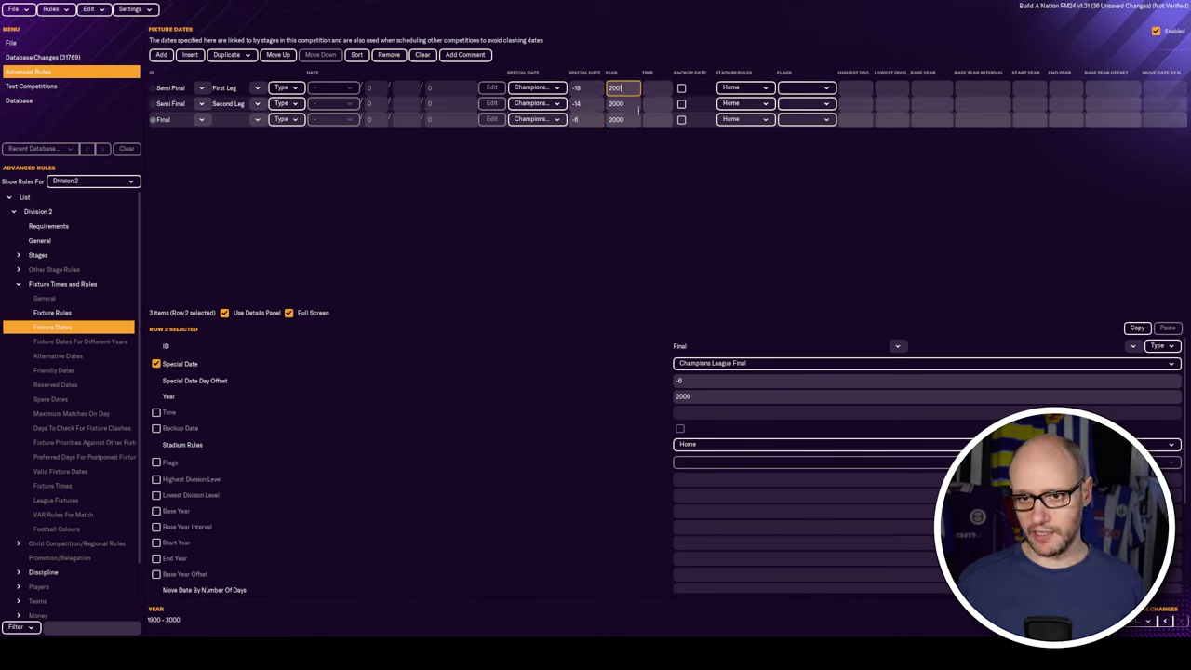
{"action": "left_click", "coordinate": [636, 104]}
{"action": "type", "text": "2001"}
{"action": "left_click", "coordinate": [636, 119]}
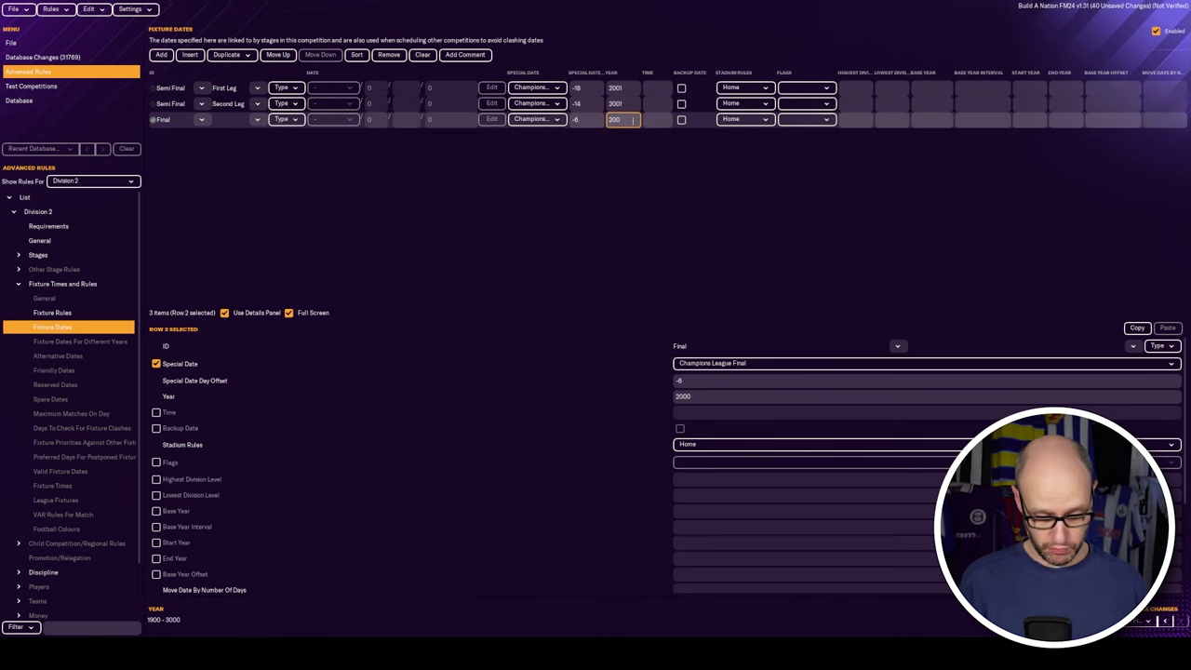
{"action": "type", "text": "2001"}
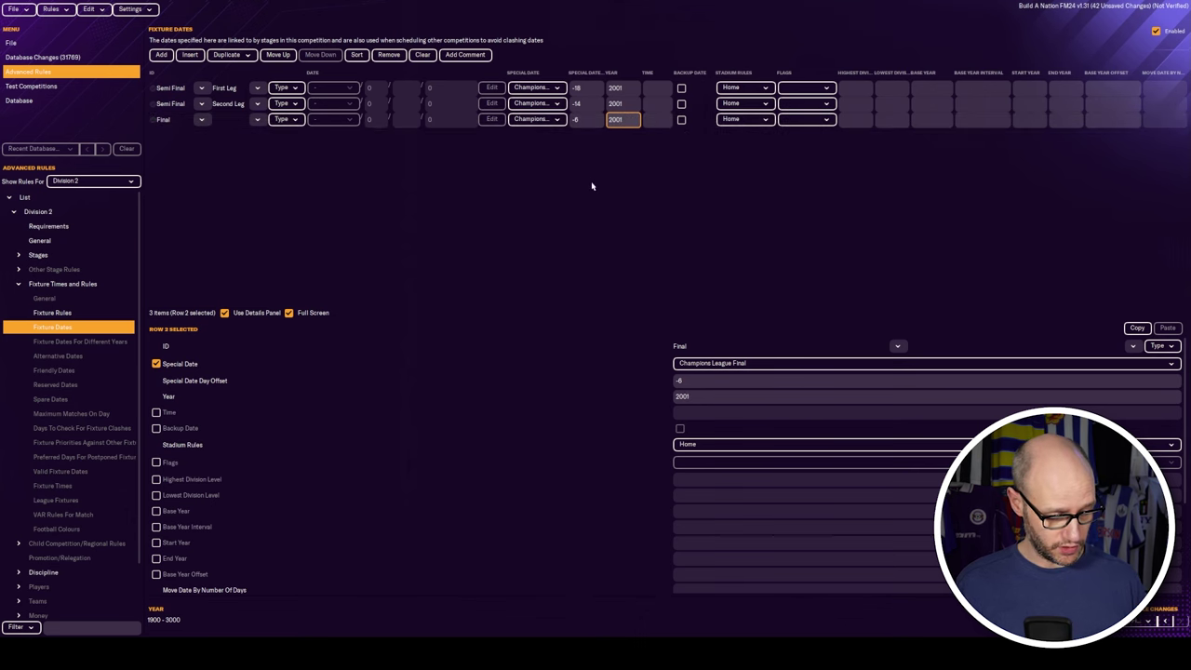
- Set the fixture times to 19:45 for the Semi Final First Leg and 15:00 for both the Second Leg and the Final
{"action": "left_click", "coordinate": [656, 88]}
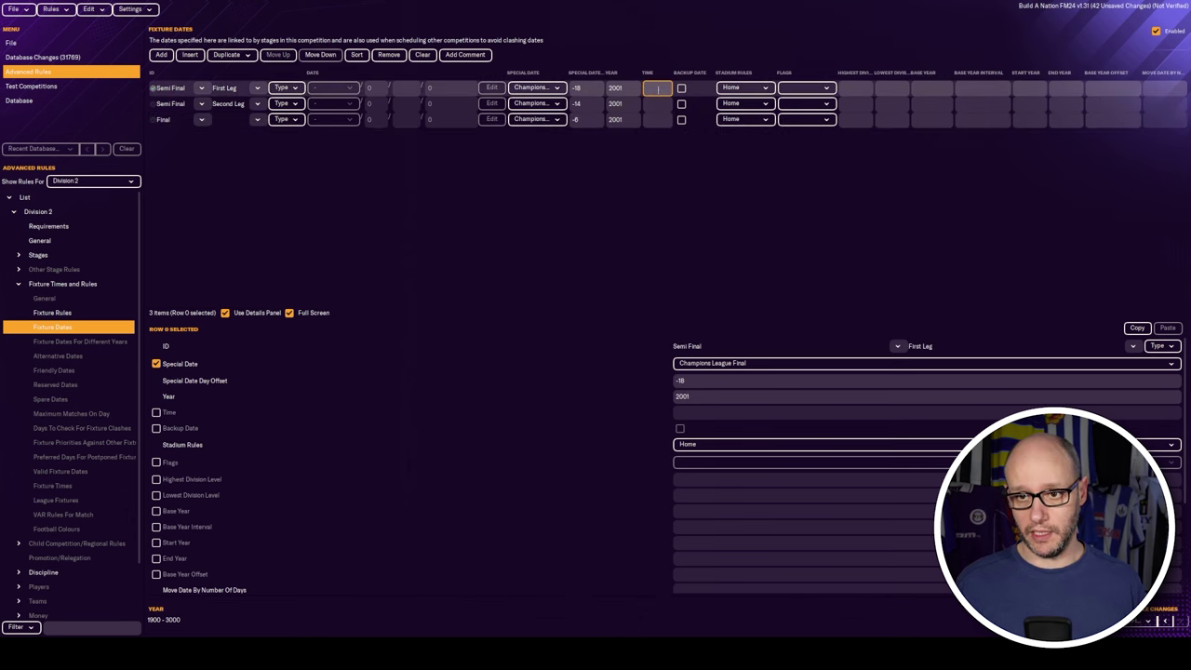
{"action": "type", "text": "19:45"}
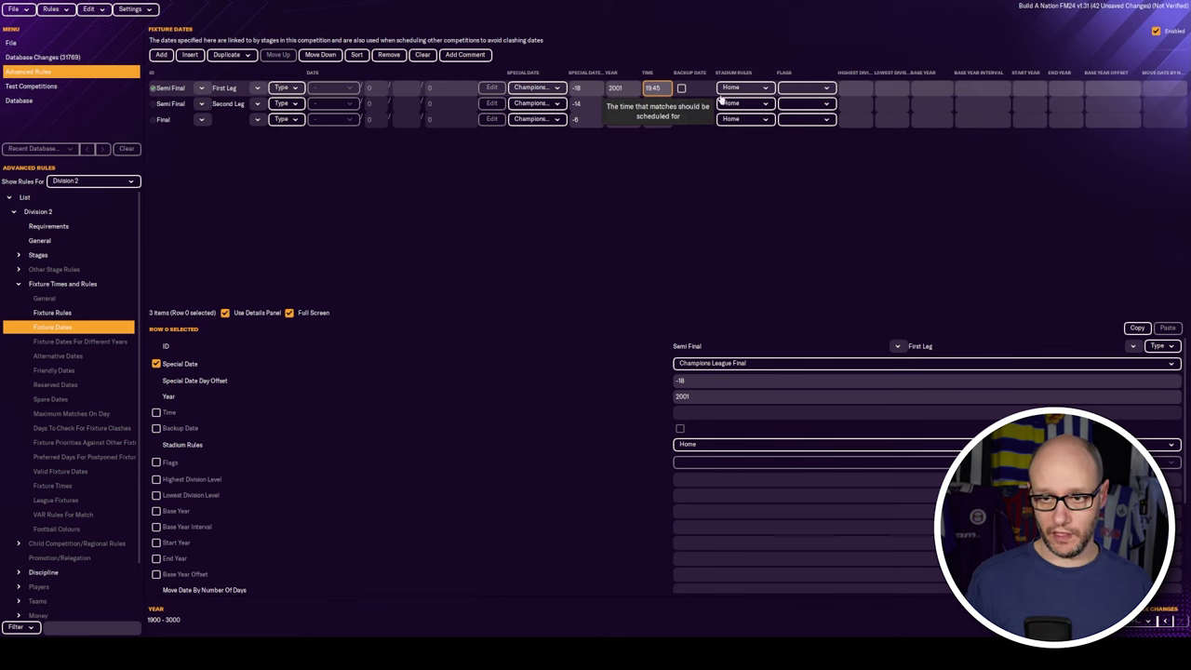
{"action": "left_click", "coordinate": [656, 103]}
{"action": "type", "text": "19"}
{"action": "type", "text": ":00"}
{"action": "left_click", "coordinate": [656, 119]}
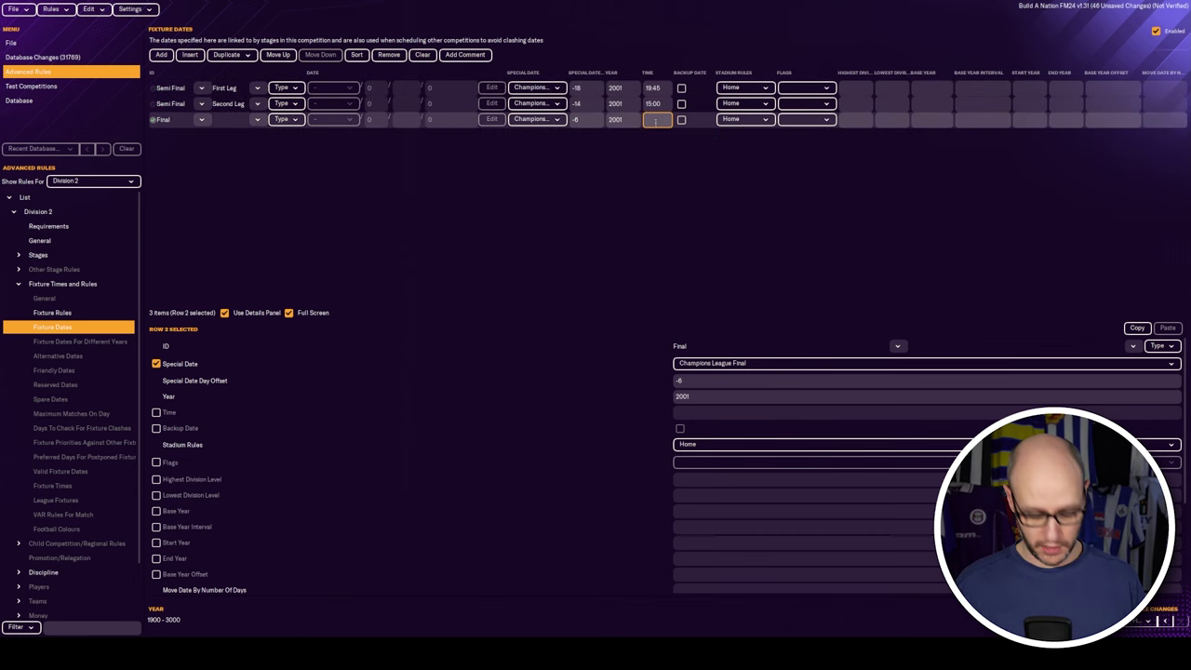
{"action": "type", "text": "15:00"}
{"action": "key", "text": "Return"}
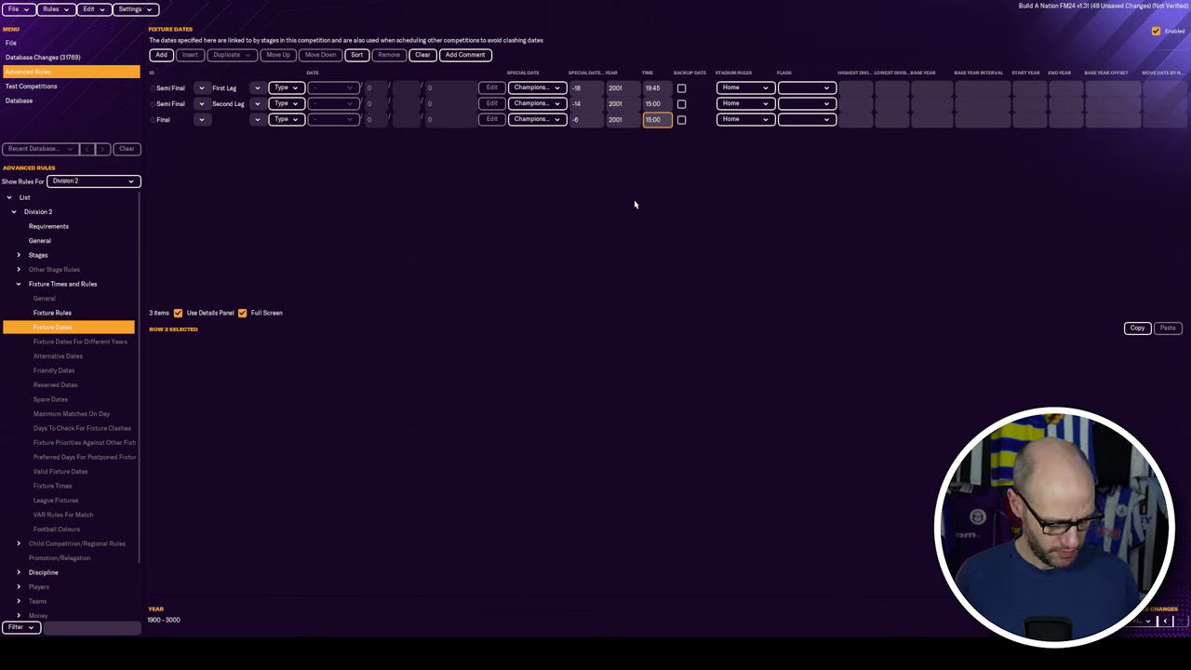
- In the cup stage's Semi Final round, assign the fixture date Semi Final, First Leg to Match 1 and Semi Final, Second Leg to Match 2
{"action": "left_click", "coordinate": [20, 284]}
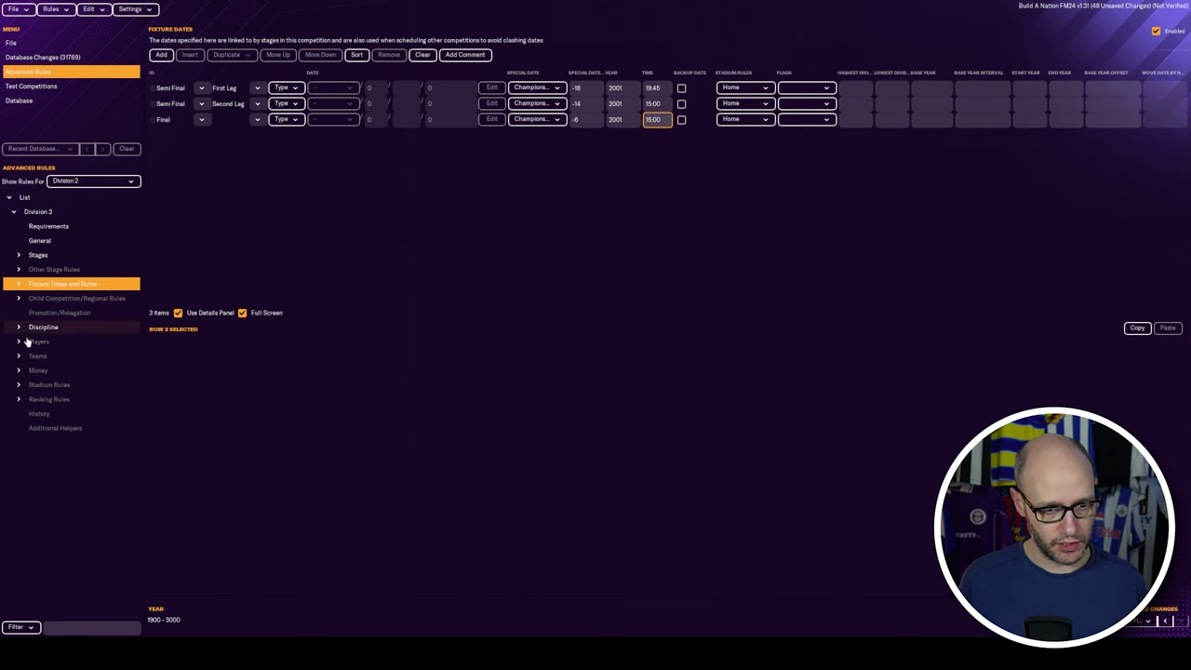
{"action": "left_click", "coordinate": [18, 255]}
{"action": "left_click", "coordinate": [23, 284]}
{"action": "scroll", "coordinate": [57, 351], "scroll_direction": "down", "scroll_amount": 1}
{"action": "left_click", "coordinate": [40, 425]}
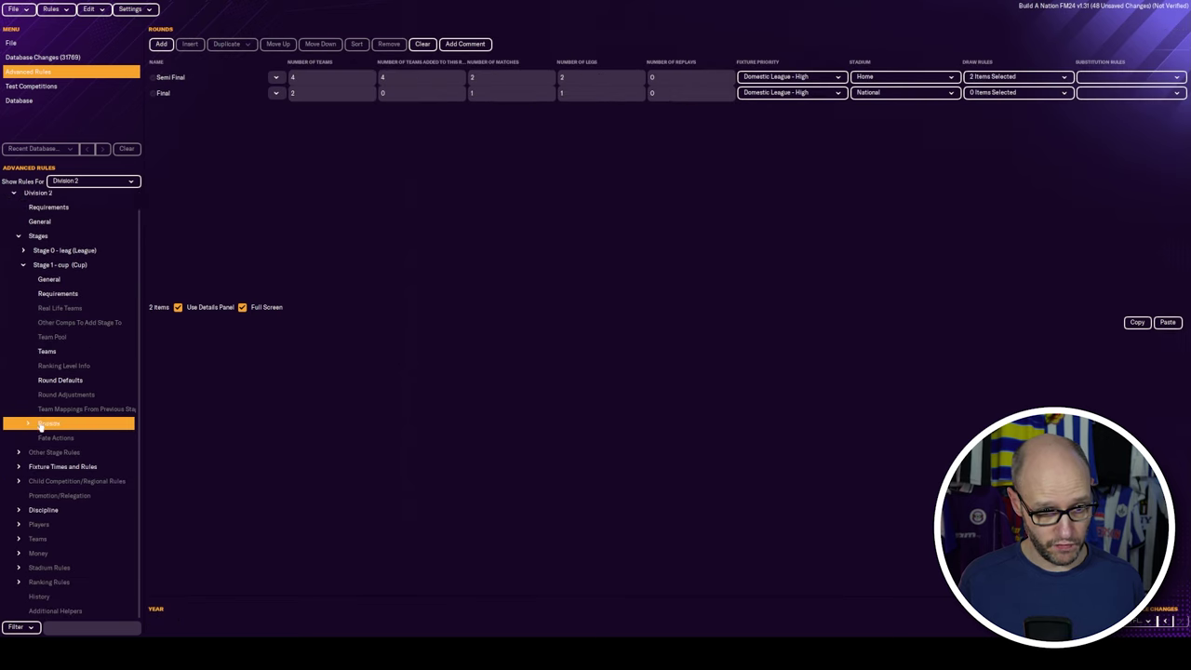
{"action": "left_click", "coordinate": [28, 424]}
{"action": "left_click", "coordinate": [33, 408]}
{"action": "scroll", "coordinate": [88, 410], "scroll_direction": "down", "scroll_amount": 5}
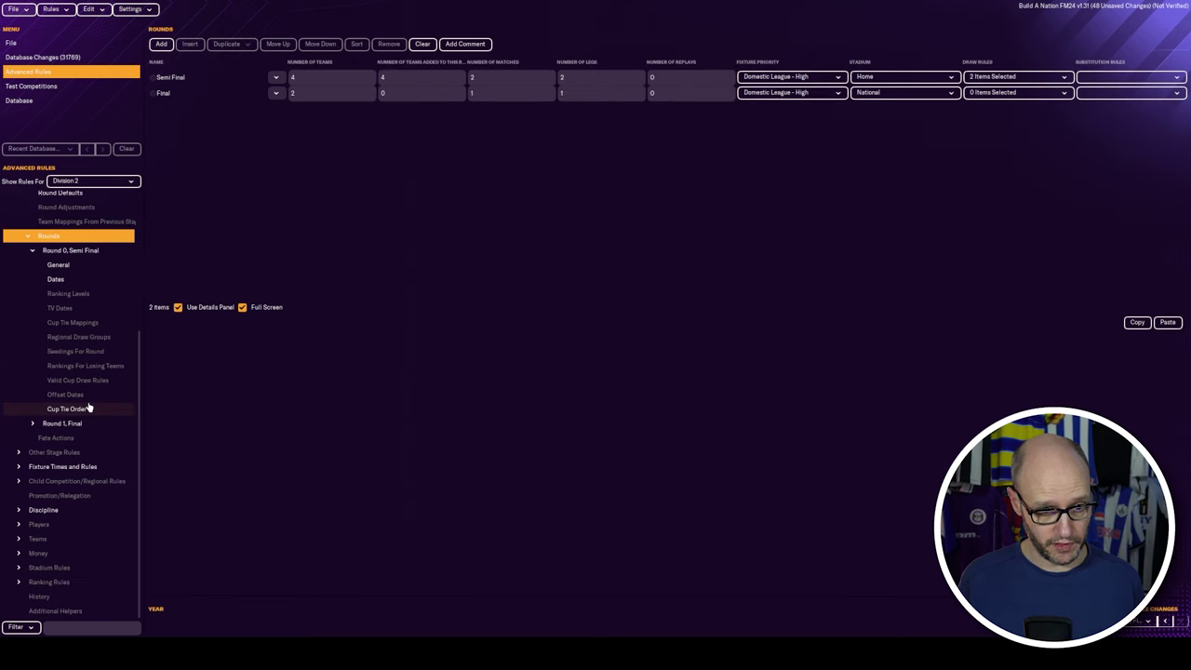
{"action": "left_click", "coordinate": [60, 265]}
{"action": "left_click", "coordinate": [76, 281]}
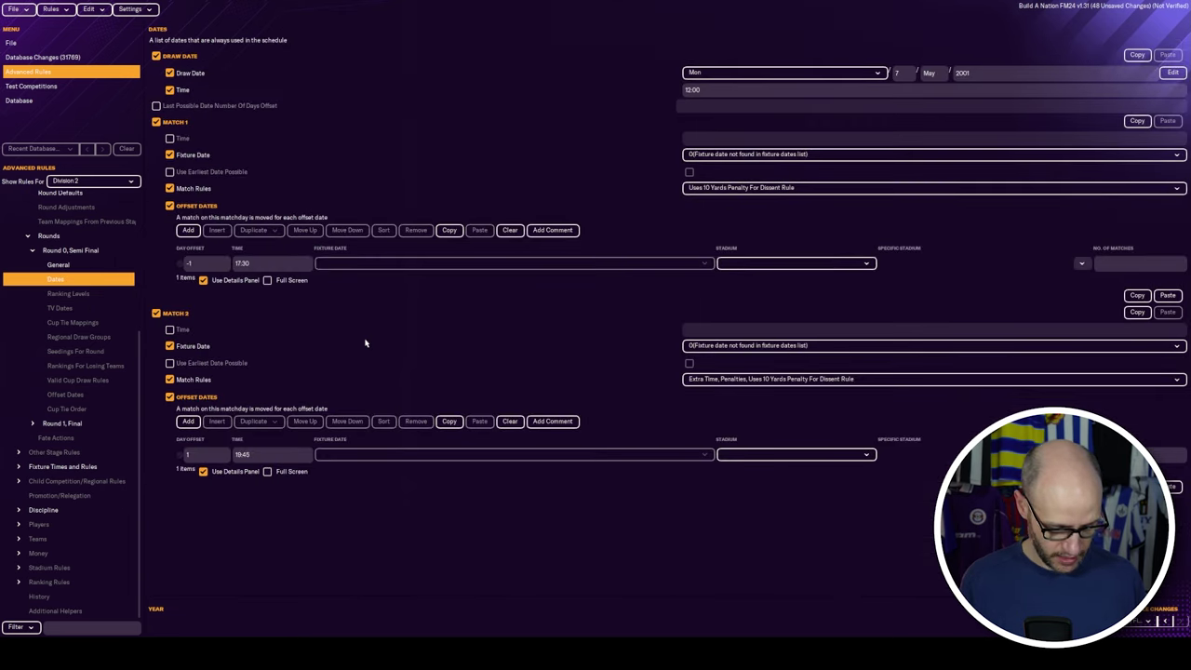
{"action": "left_click", "coordinate": [804, 156]}
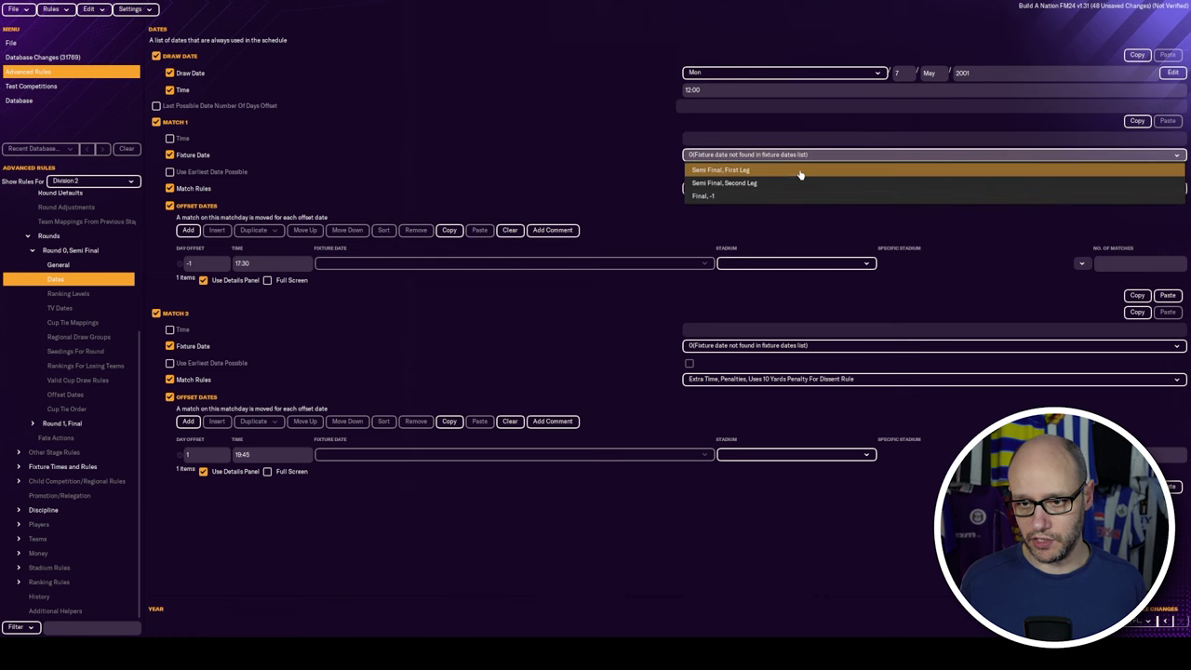
{"action": "left_click", "coordinate": [801, 175]}
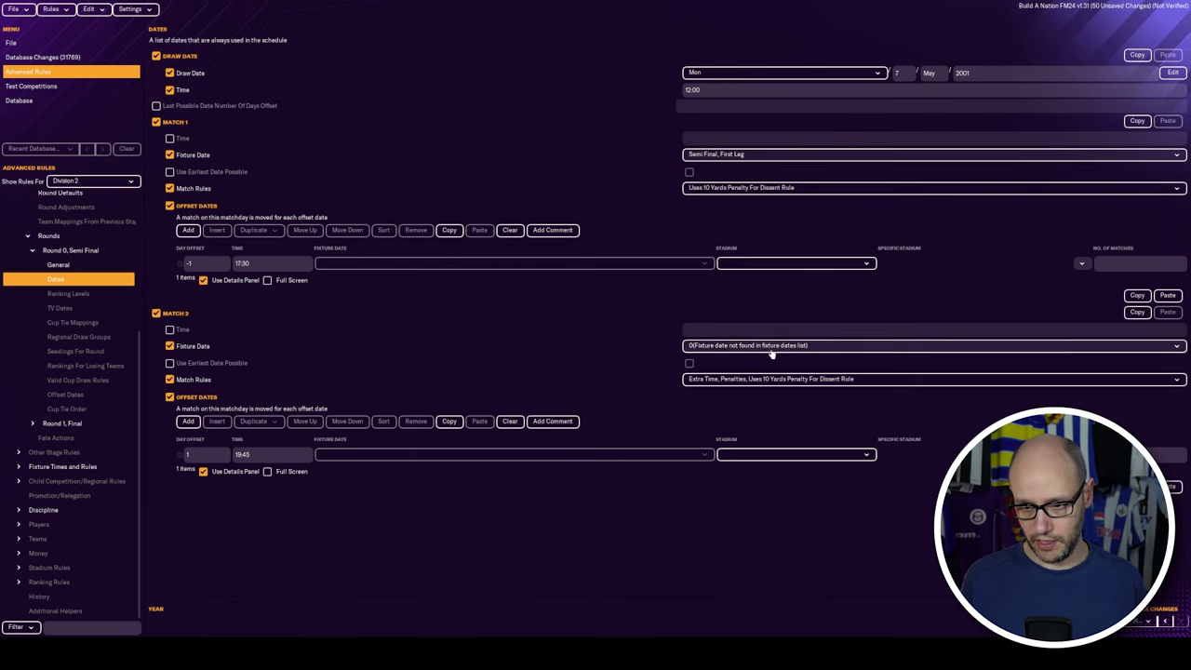
{"action": "left_click", "coordinate": [775, 346]}
{"action": "left_click", "coordinate": [773, 375]}
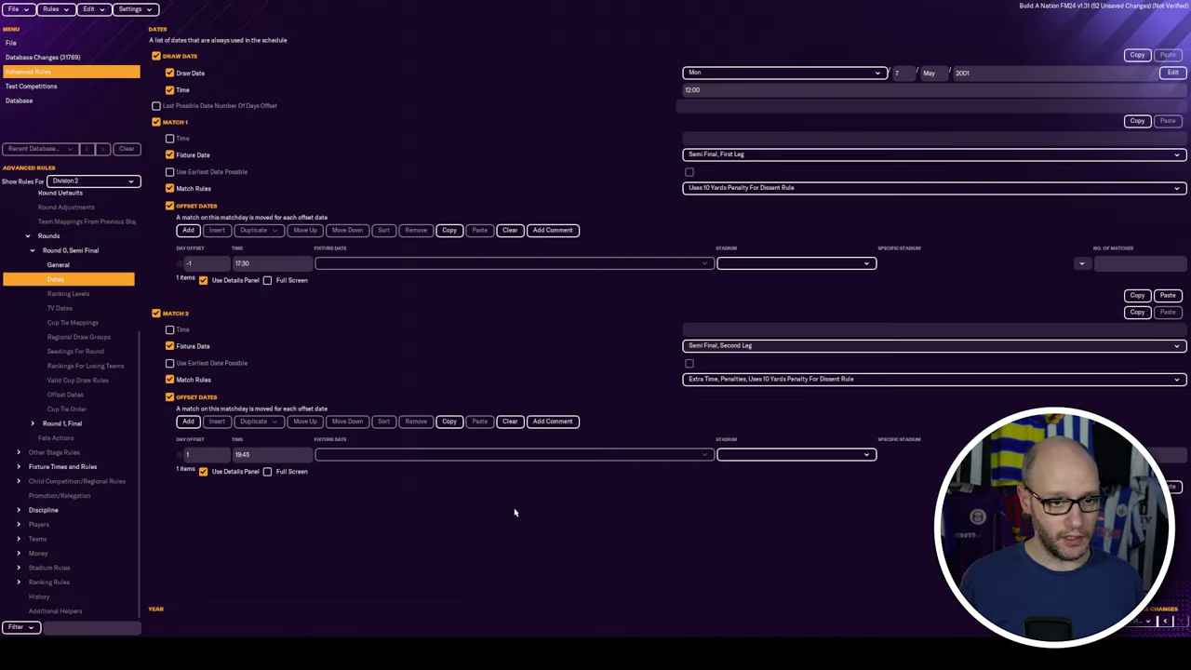
- Enable offset dates for the Semi Final round and add two entries
{"action": "left_click", "coordinate": [65, 394]}
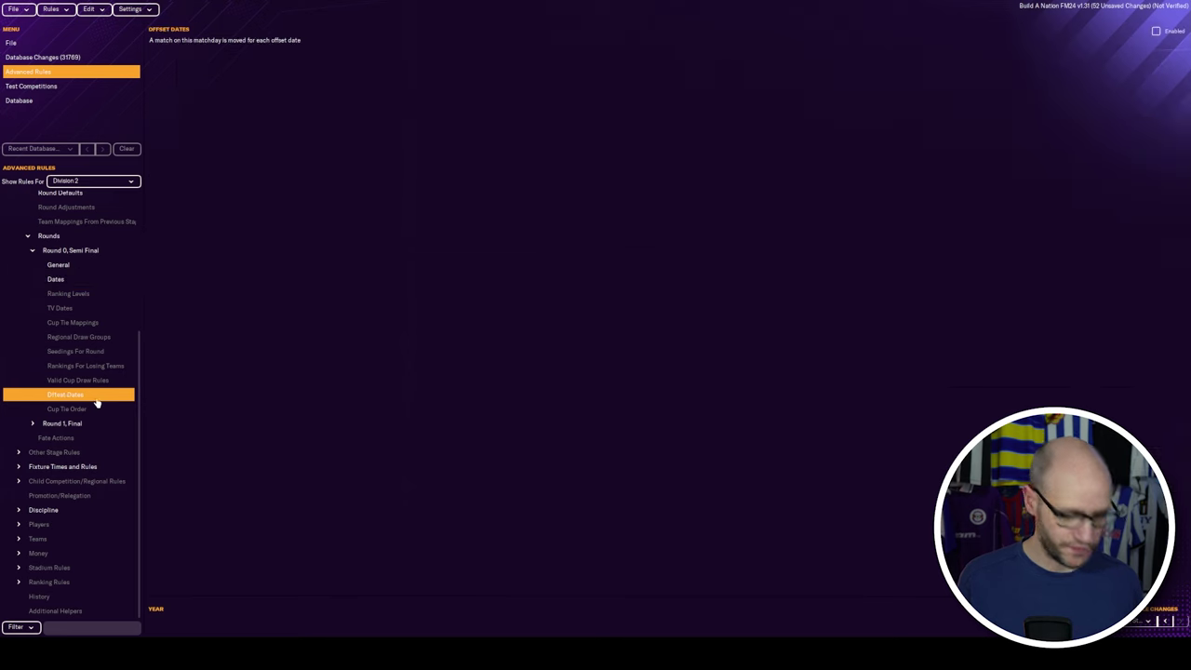
{"action": "left_click", "coordinate": [1156, 31]}
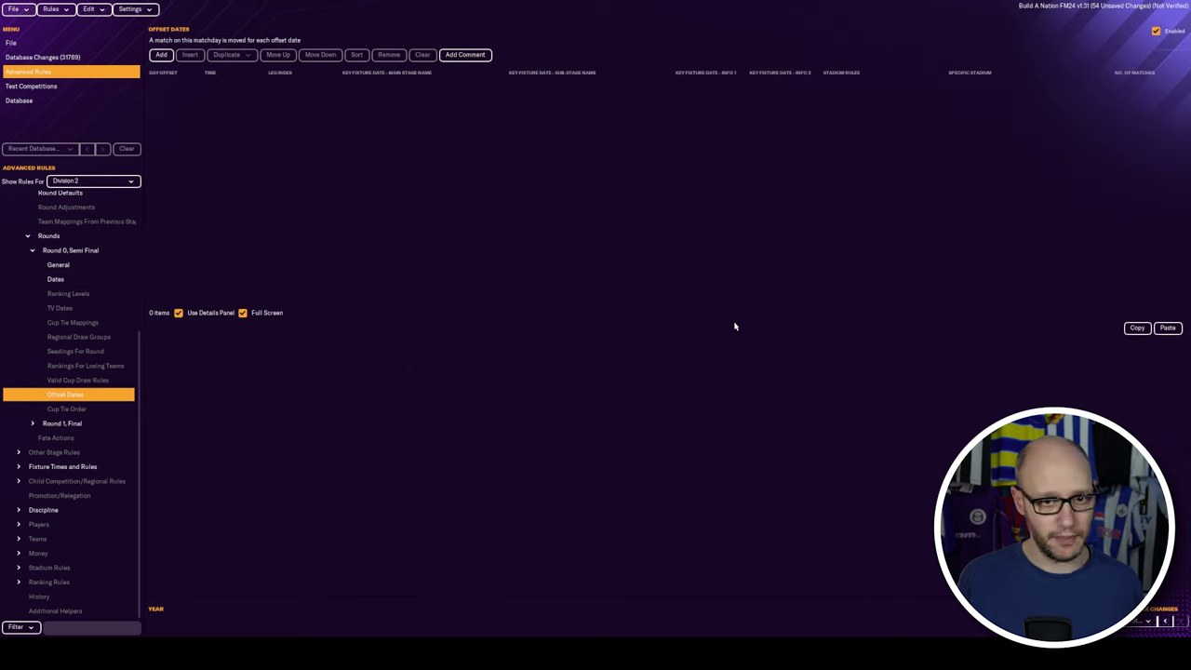
{"action": "left_click", "coordinate": [162, 55]}
{"action": "left_click", "coordinate": [162, 55]}
- Set the first offset date to day offset -1, time 19:45 and leg index 0
{"action": "left_click", "coordinate": [177, 87]}
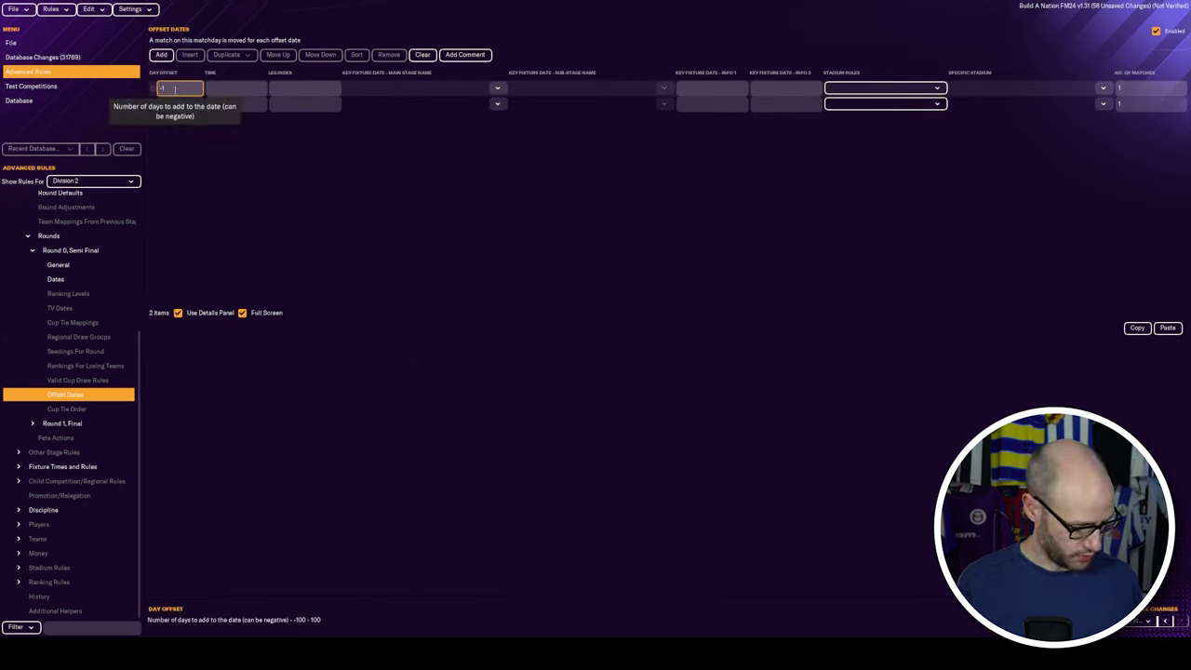
{"action": "type", "text": "-1"}
{"action": "left_click", "coordinate": [243, 87]}
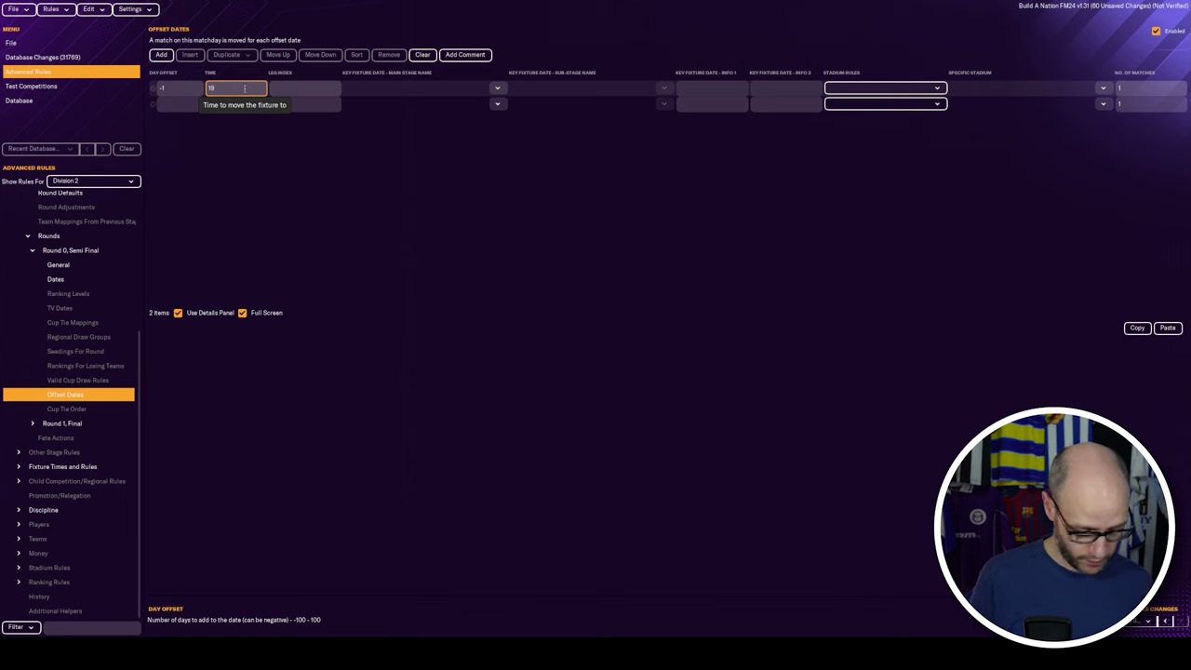
{"action": "type", "text": "19:45"}
{"action": "left_click", "coordinate": [314, 89]}
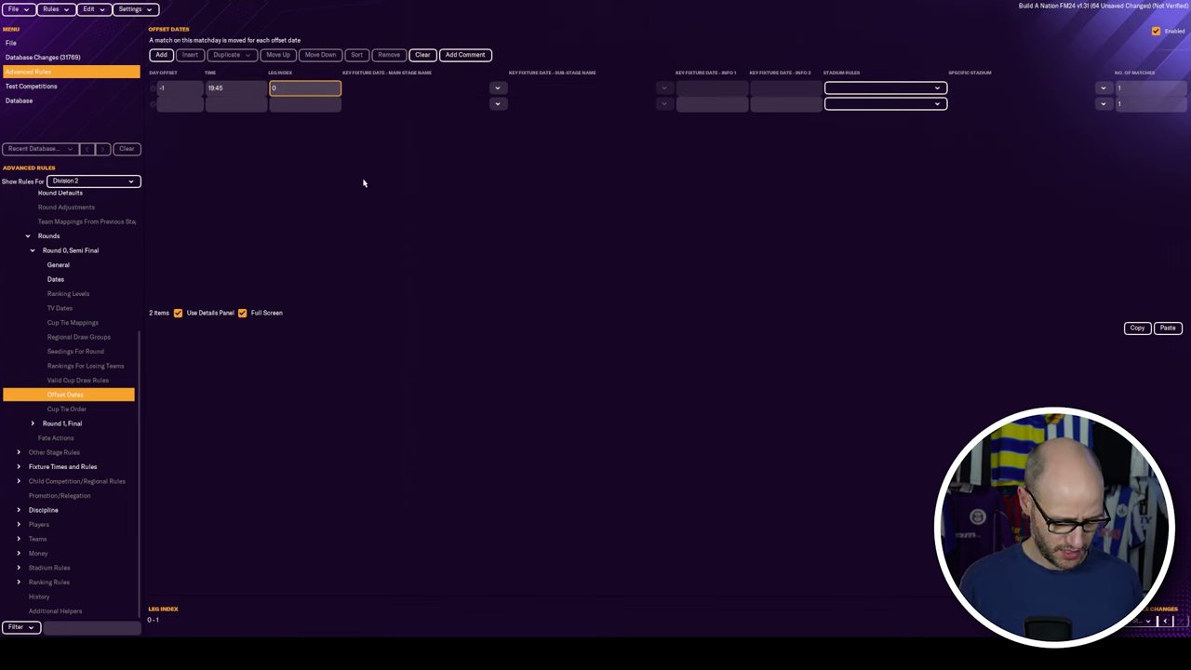
- Set the second offset date's day offset to 1 and enter its time
{"action": "left_click", "coordinate": [180, 104]}
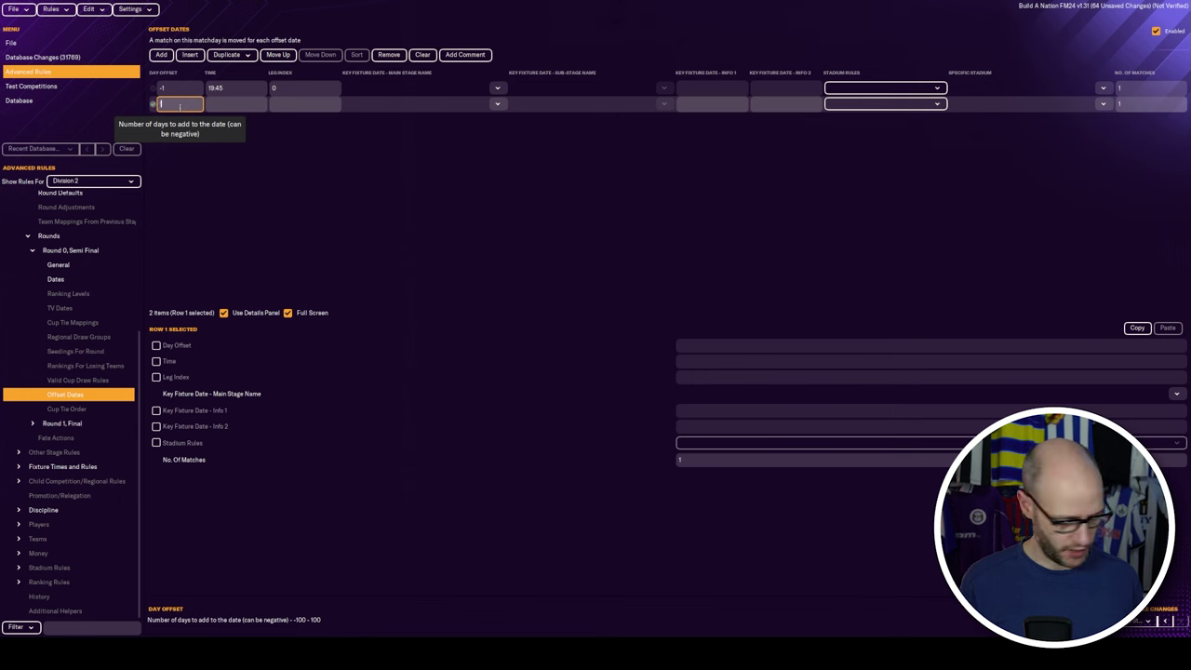
{"action": "left_click", "coordinate": [237, 104]}
{"action": "type", "text": "19:"}
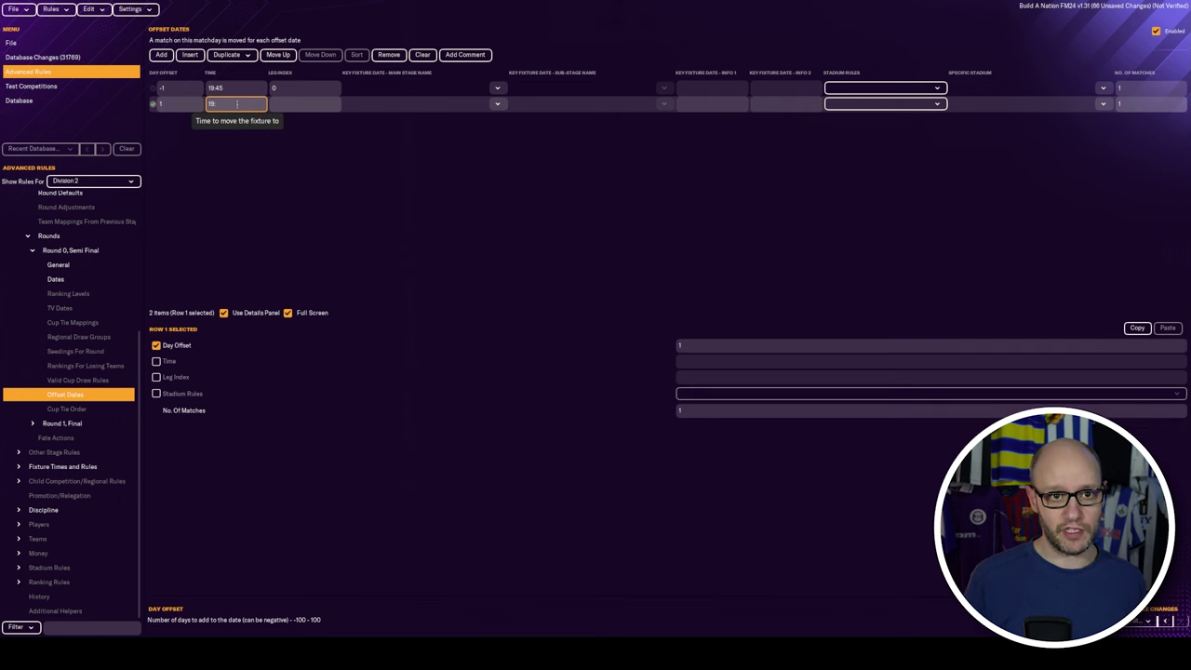